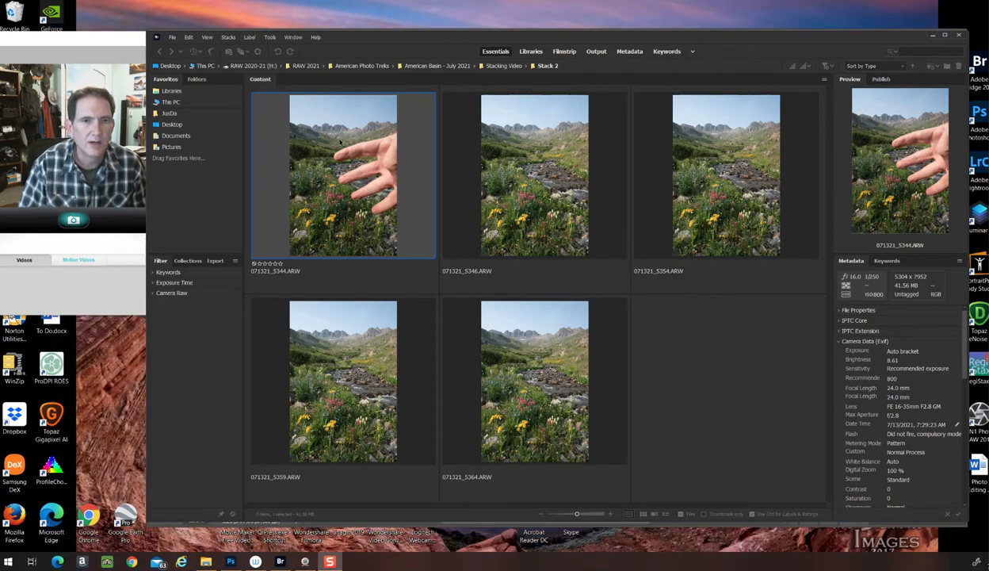
Look through the five bracketed meadow photos in the Stack 2 folder, starting from the hand marker shot.
{"action": "left_click", "coordinate": [457, 221]}
{"action": "left_click", "coordinate": [642, 196]}
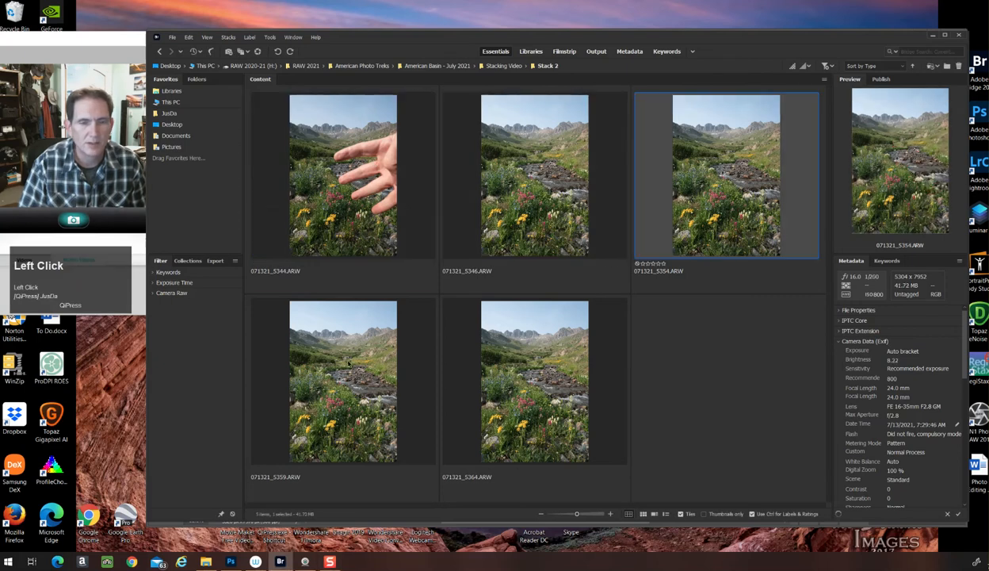
{"action": "left_click", "coordinate": [391, 374]}
{"action": "left_click", "coordinate": [520, 393]}
{"action": "left_click", "coordinate": [318, 232]}
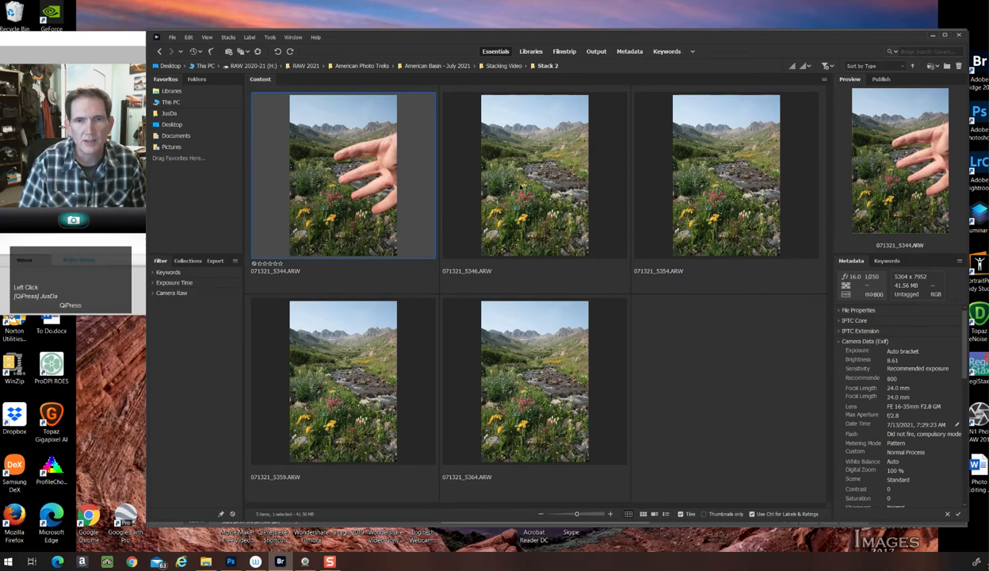
{"action": "key", "text": "Right"}
{"action": "key", "text": "Right"}
{"action": "key", "text": "Right"}
{"action": "key", "text": "Right"}
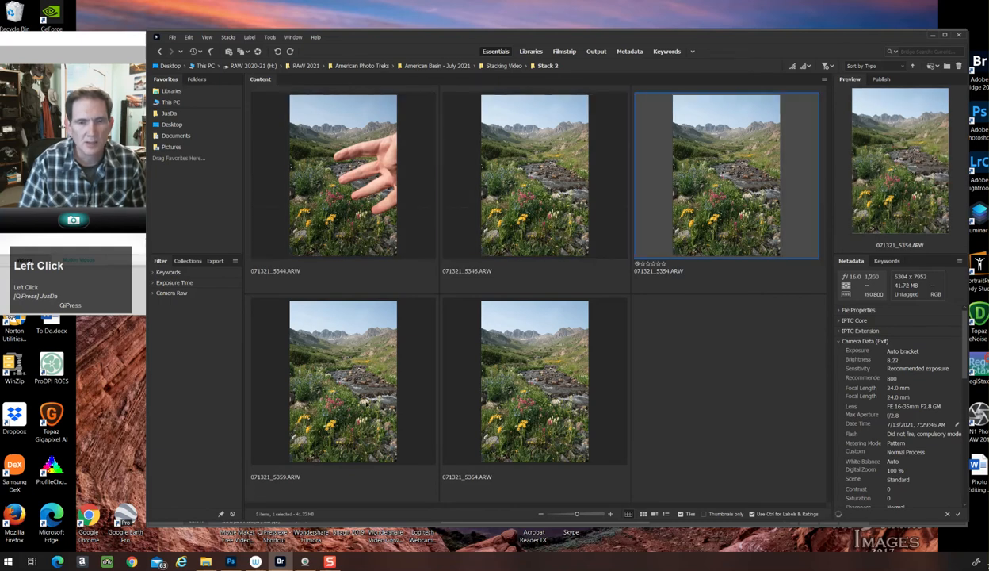
{"action": "key", "text": "Up"}
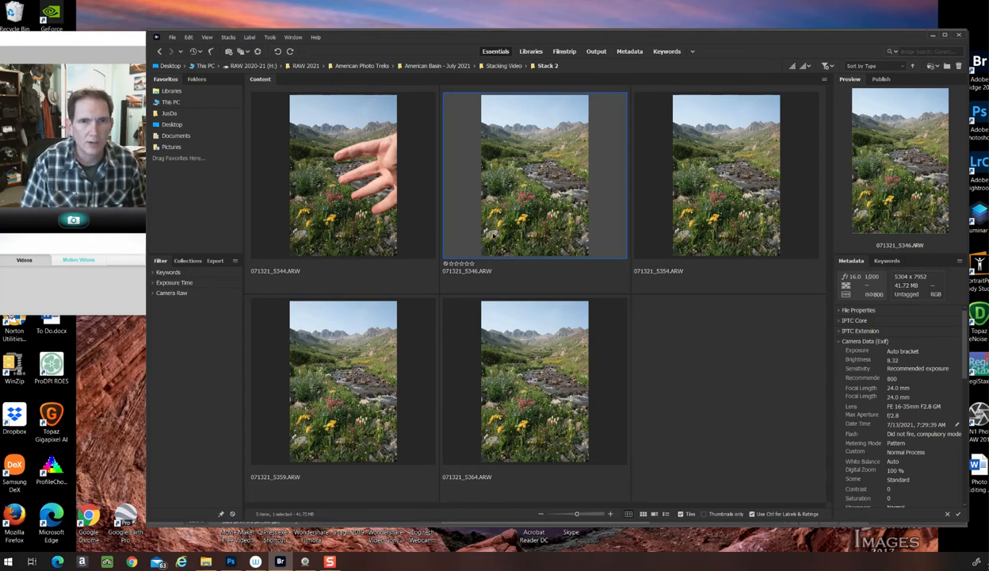
{"action": "left_click", "coordinate": [426, 38]}
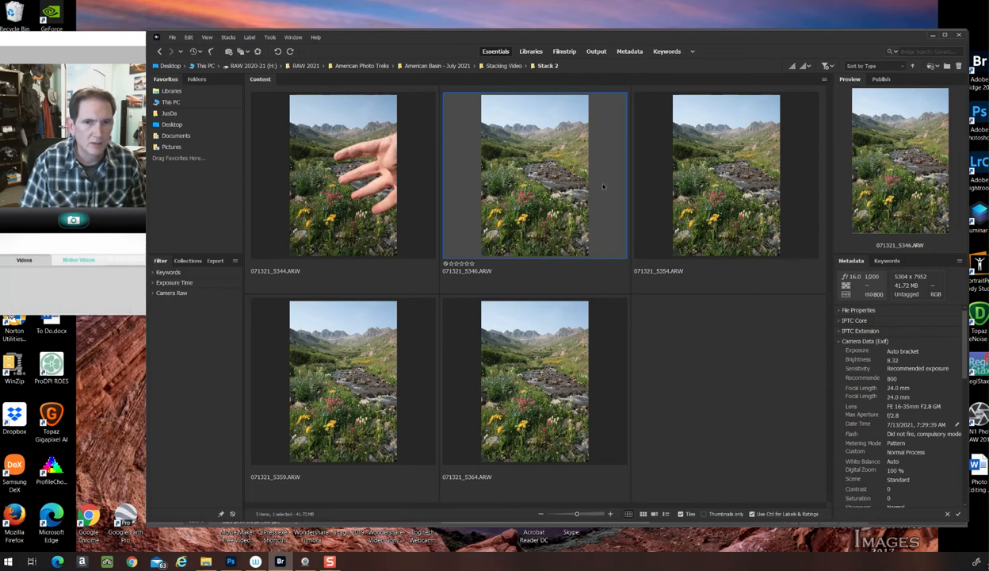
{"action": "left_click", "coordinate": [115, 284]}
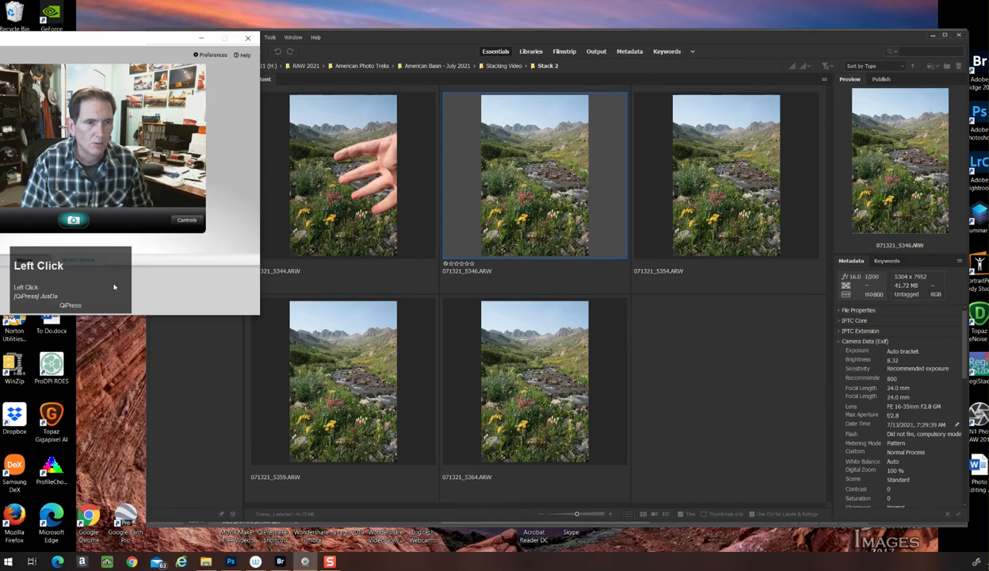
{"action": "left_click", "coordinate": [395, 32]}
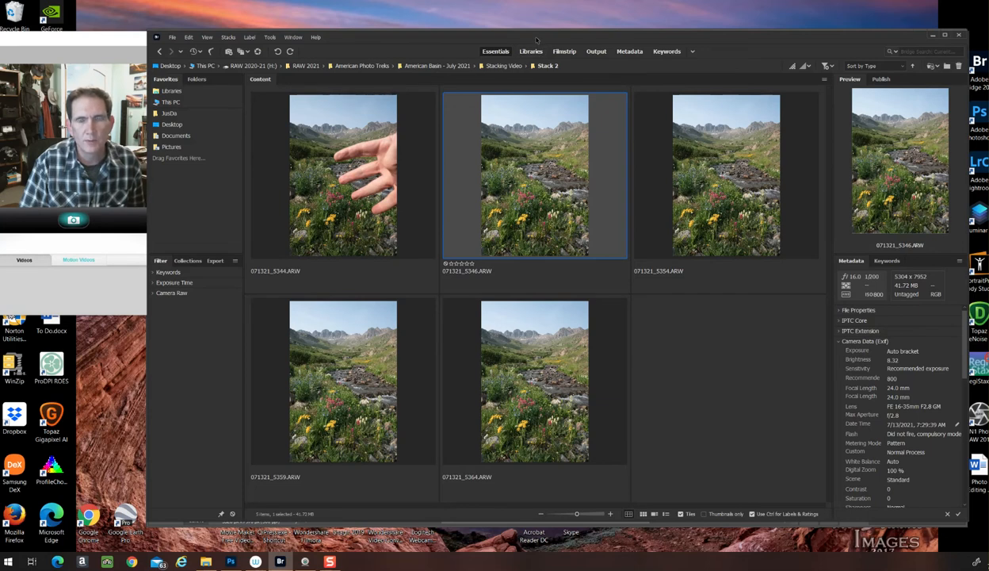
Compare the four photos that follow the hand marker shot by previewing them one after another.
{"action": "left_click", "coordinate": [726, 174]}
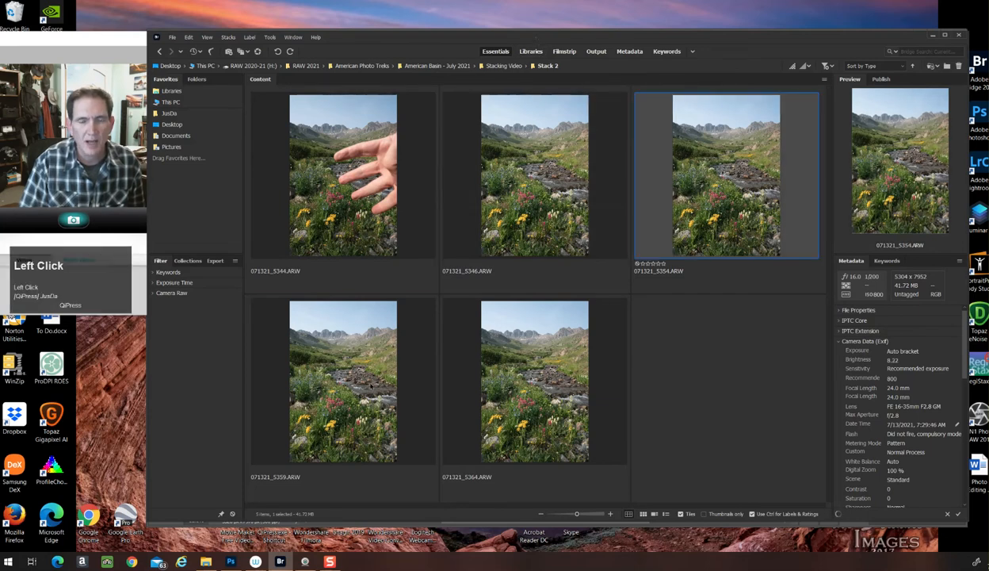
{"action": "left_click", "coordinate": [364, 378]}
{"action": "left_click", "coordinate": [547, 389]}
{"action": "left_click", "coordinate": [496, 218]}
{"action": "left_click", "coordinate": [702, 185]}
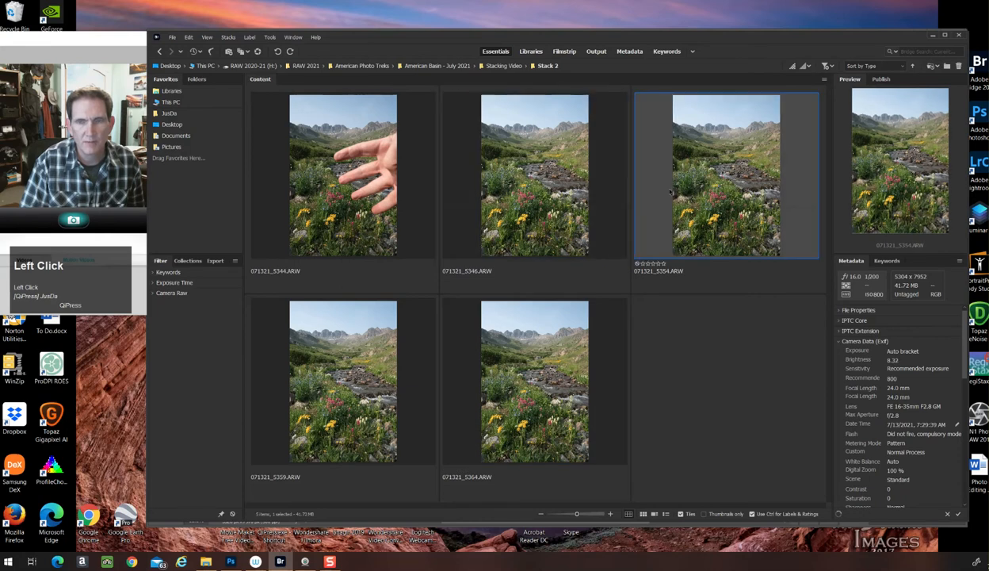
Load the four photos 071321_5346.ARW through 071321_5364.ARW into one Photoshop document as layers.
{"action": "left_click", "coordinate": [539, 190]}
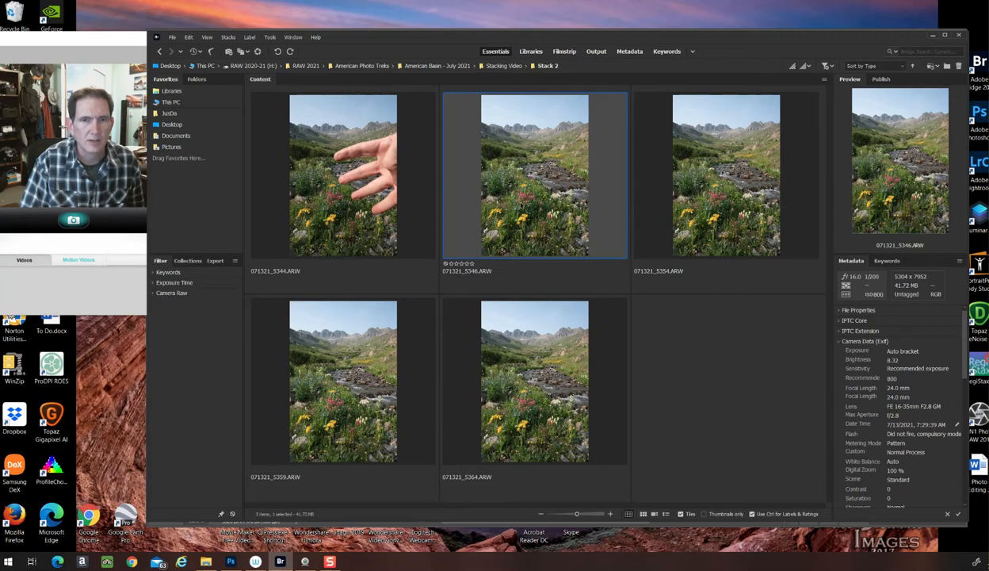
{"action": "left_click", "coordinate": [542, 342], "text": "shift"}
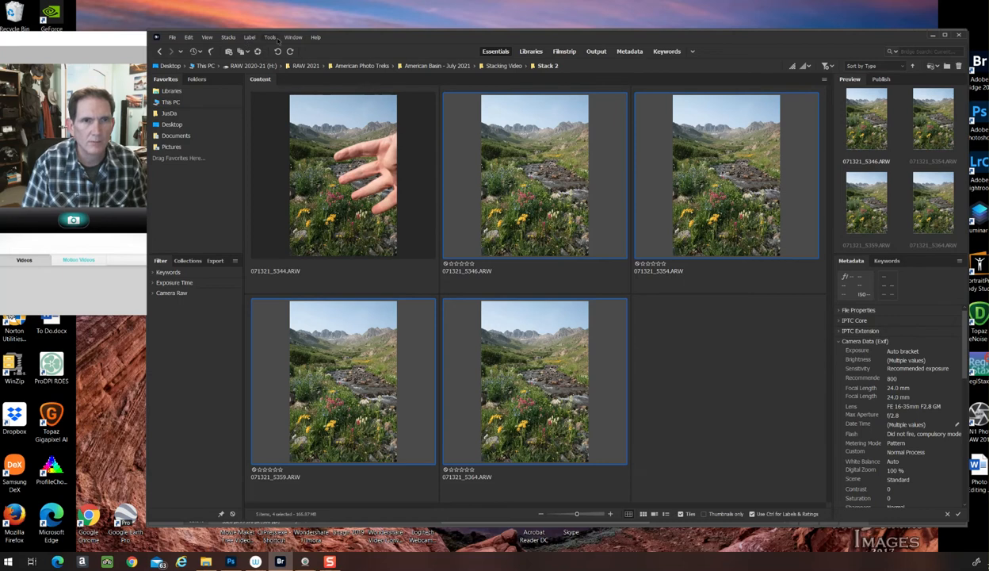
{"action": "left_click", "coordinate": [270, 37]}
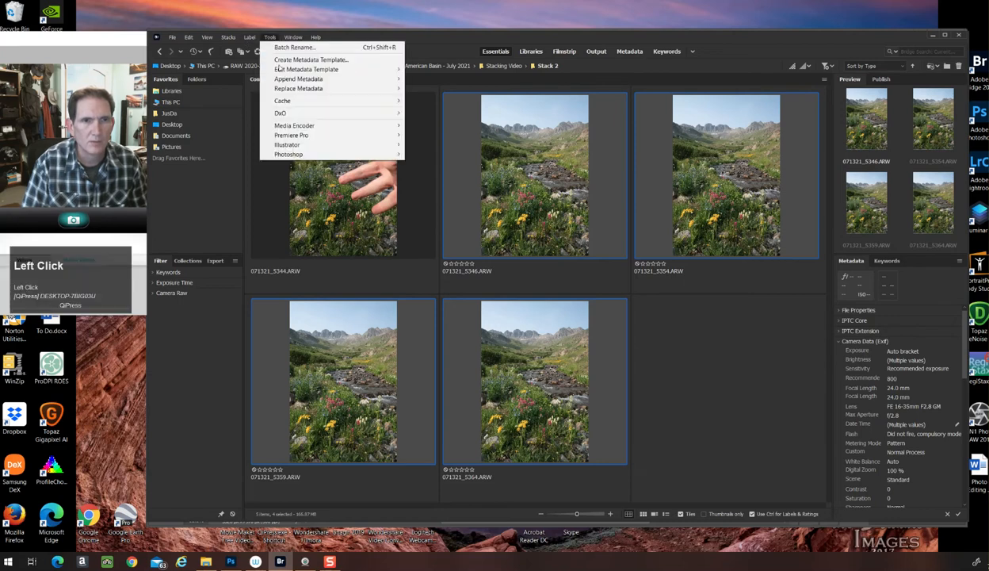
{"action": "mouse_move", "coordinate": [289, 155]}
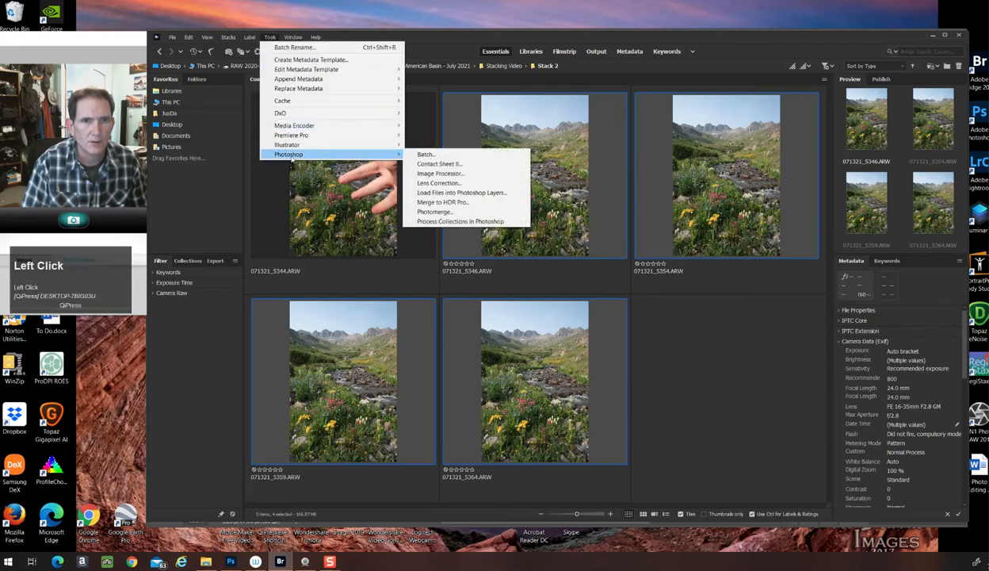
{"action": "left_click", "coordinate": [486, 193]}
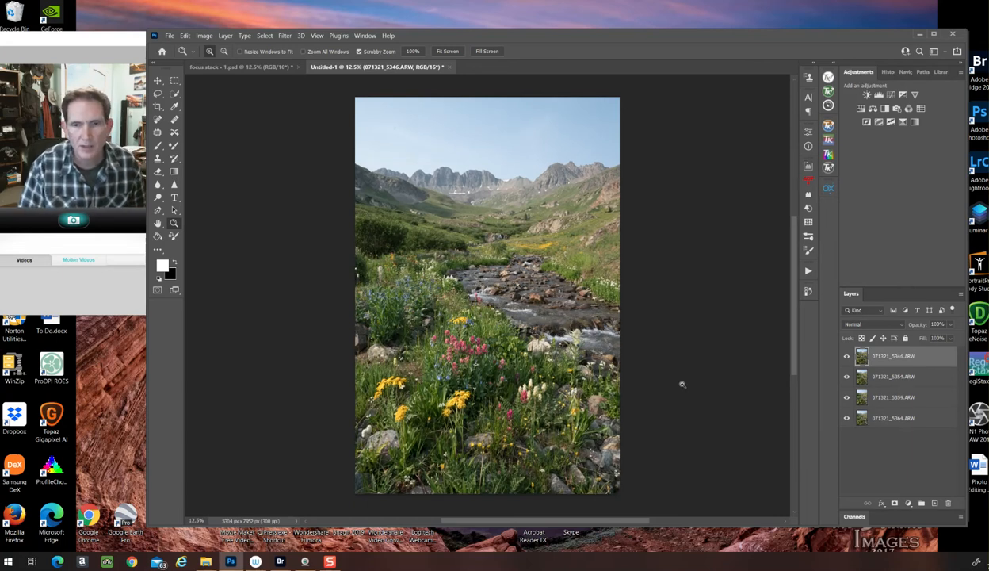
Examine the top layer's sharpness at 50% zoom, from the foreground flowers up to the distant mountains.
{"action": "left_click", "coordinate": [493, 415]}
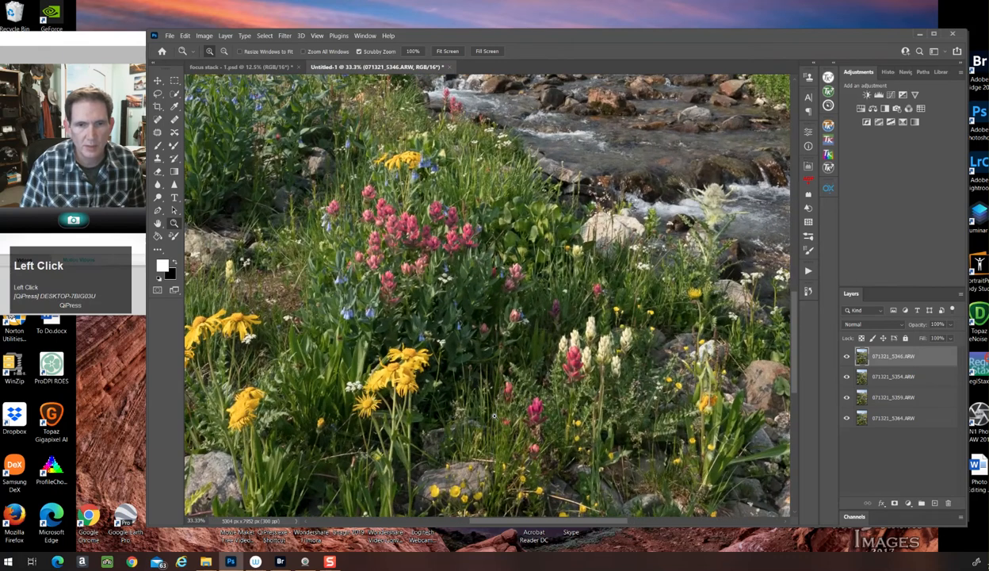
{"action": "left_click", "coordinate": [493, 415]}
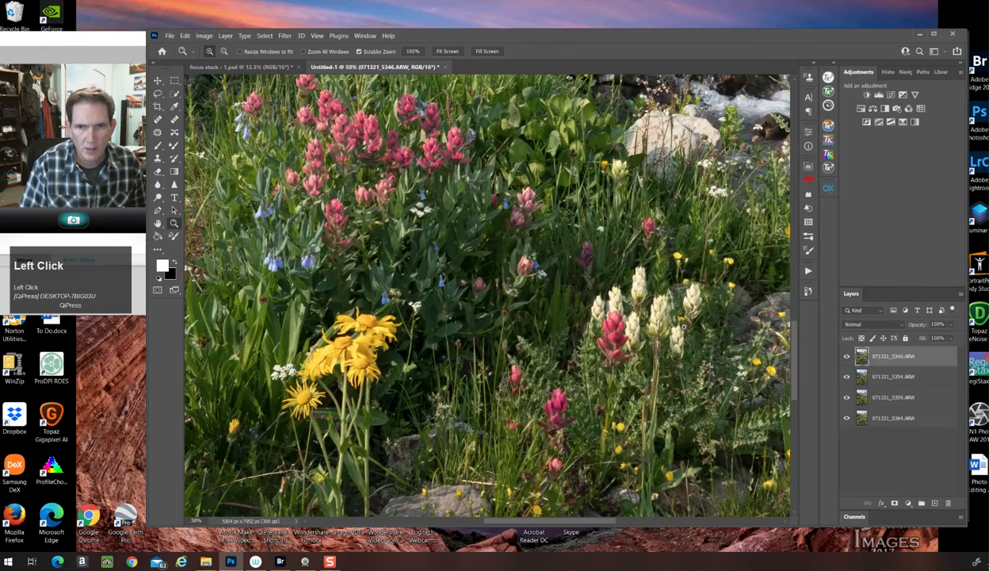
{"action": "left_click_drag", "start_coordinate": [796, 358], "coordinate": [546, 199]}
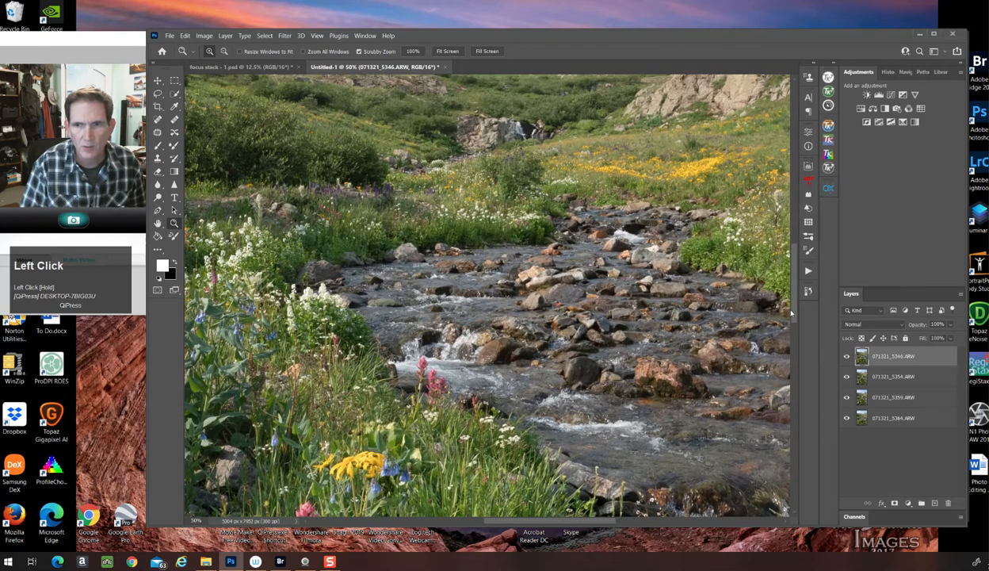
{"action": "left_click_drag", "start_coordinate": [793, 313], "coordinate": [477, 165]}
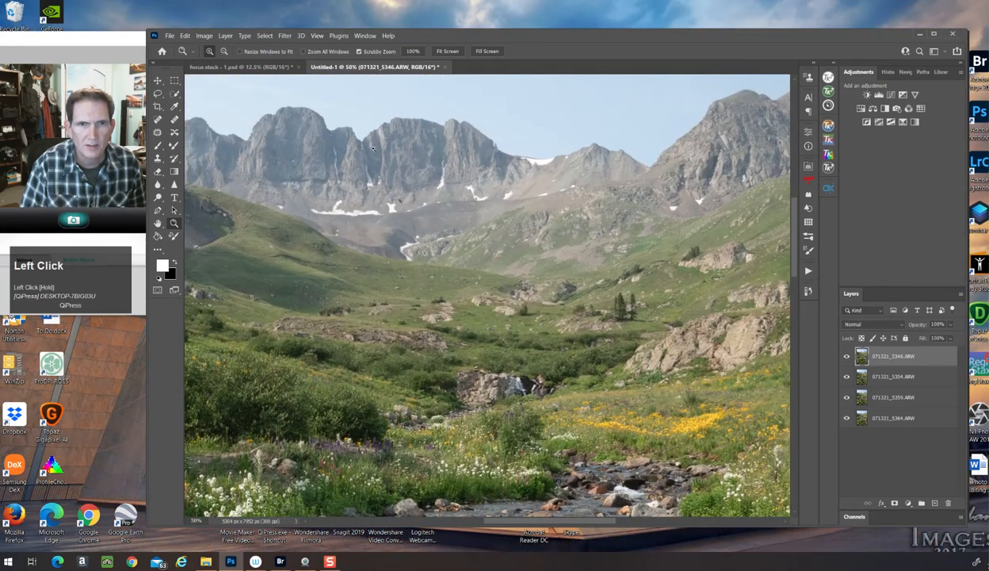
Hide the three upper layers one by one to compare focus in the foreground flowers, and show them again.
{"action": "left_click", "coordinate": [847, 357]}
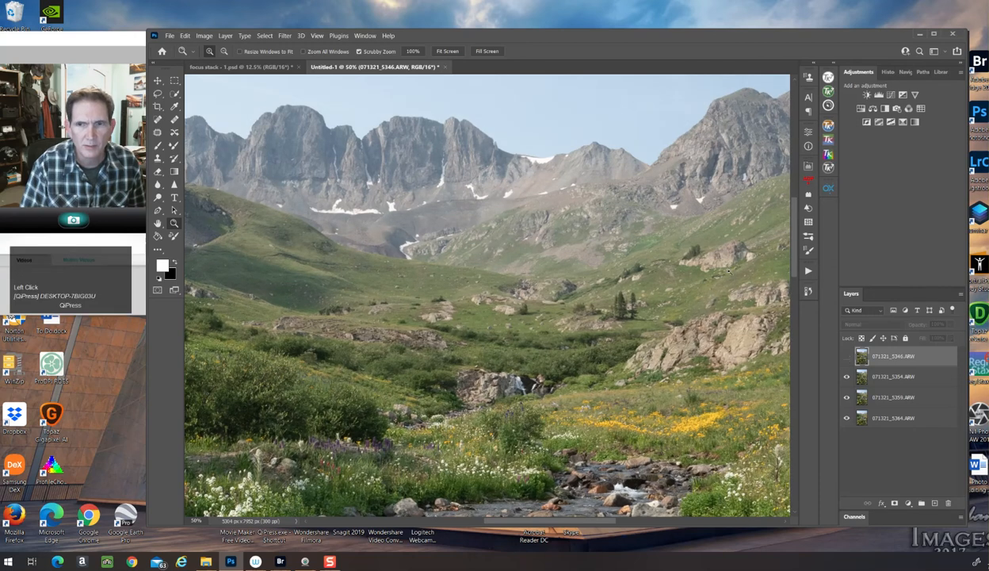
{"action": "left_click_drag", "start_coordinate": [792, 247], "coordinate": [812, 370]}
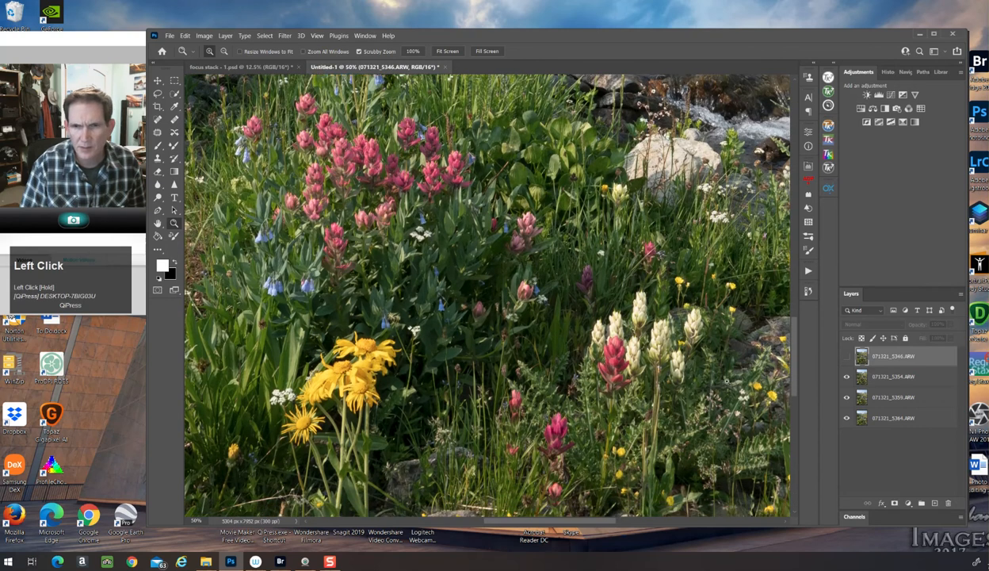
{"action": "left_click", "coordinate": [847, 378]}
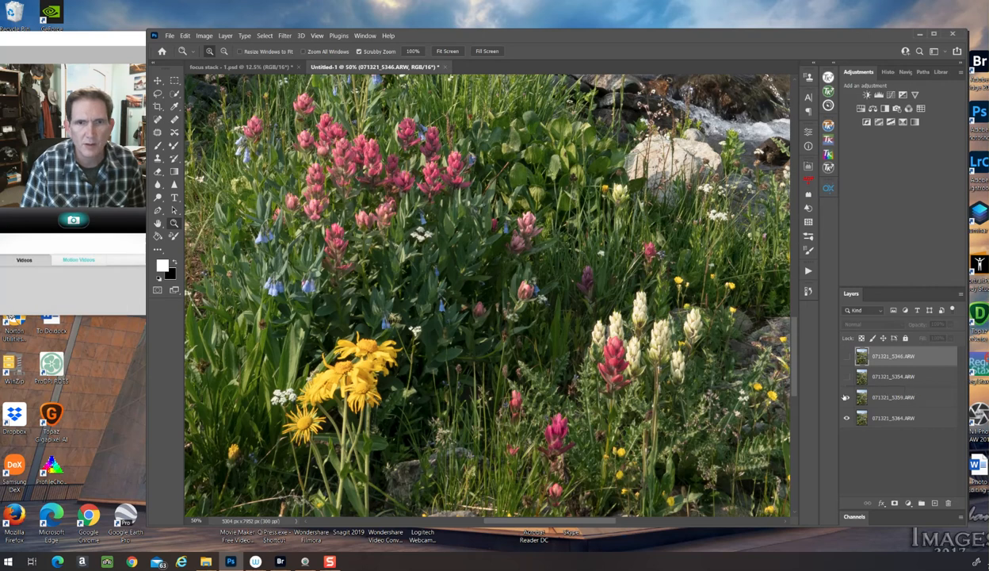
{"action": "left_click", "coordinate": [845, 397]}
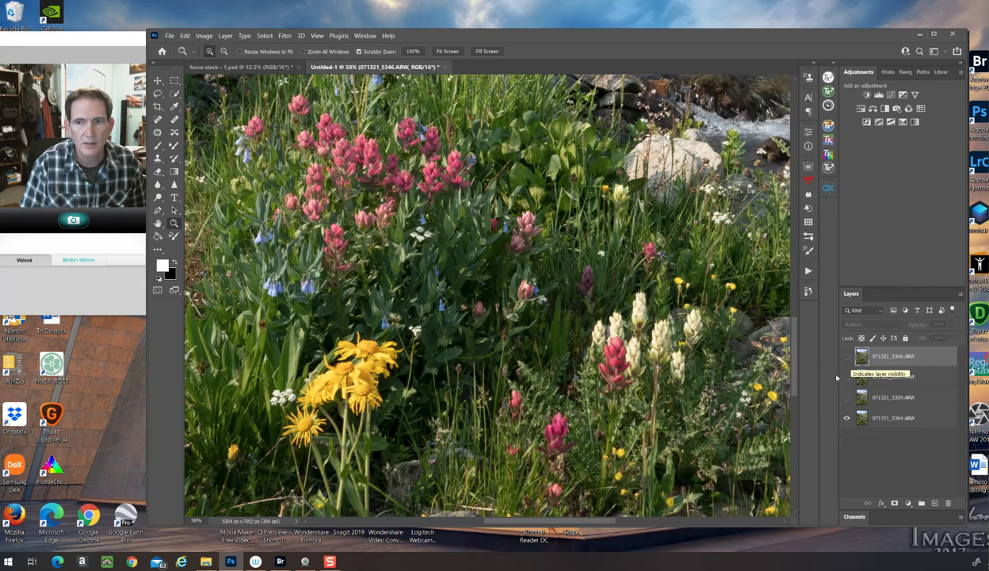
{"action": "left_click_drag", "start_coordinate": [795, 359], "coordinate": [798, 393]}
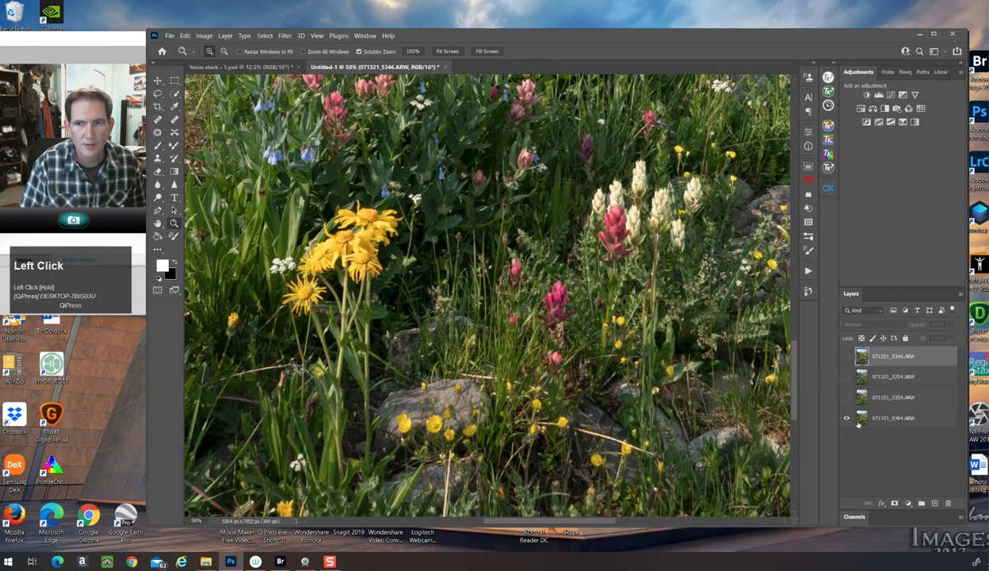
{"action": "left_click", "coordinate": [845, 399]}
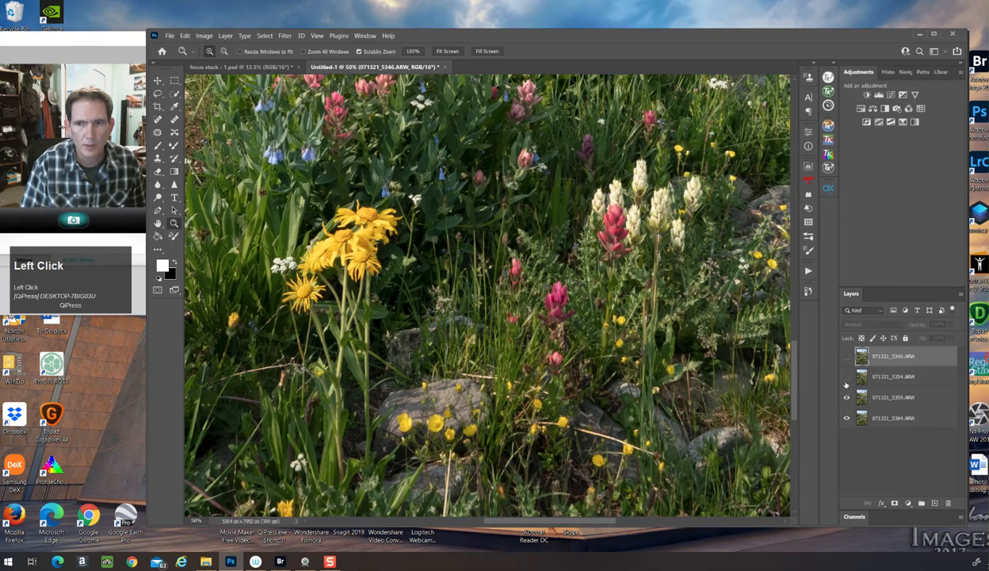
{"action": "left_click", "coordinate": [846, 377]}
{"action": "left_click", "coordinate": [847, 357]}
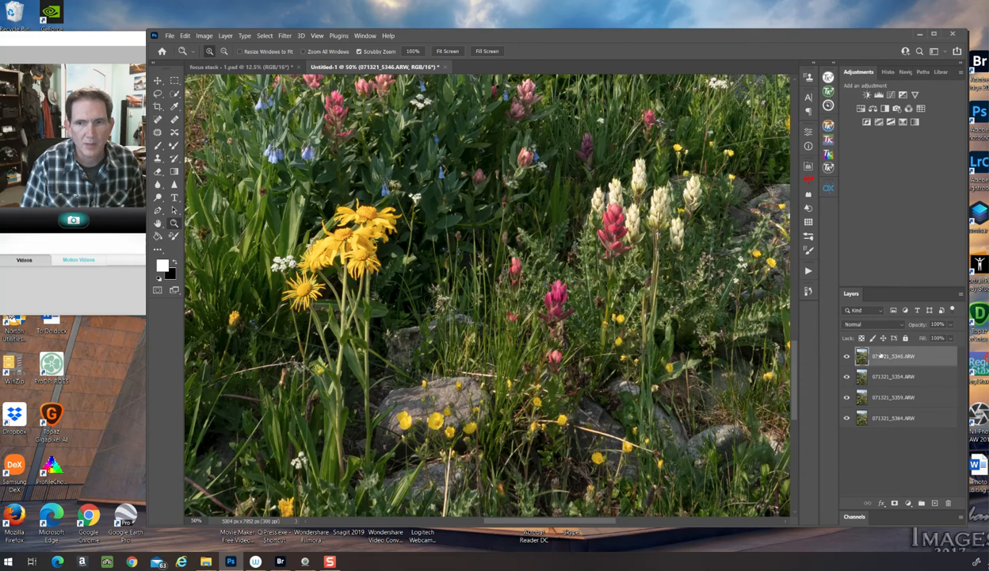
Select all four photo layers and auto-align them with the Auto projection.
{"action": "left_click", "coordinate": [443, 51]}
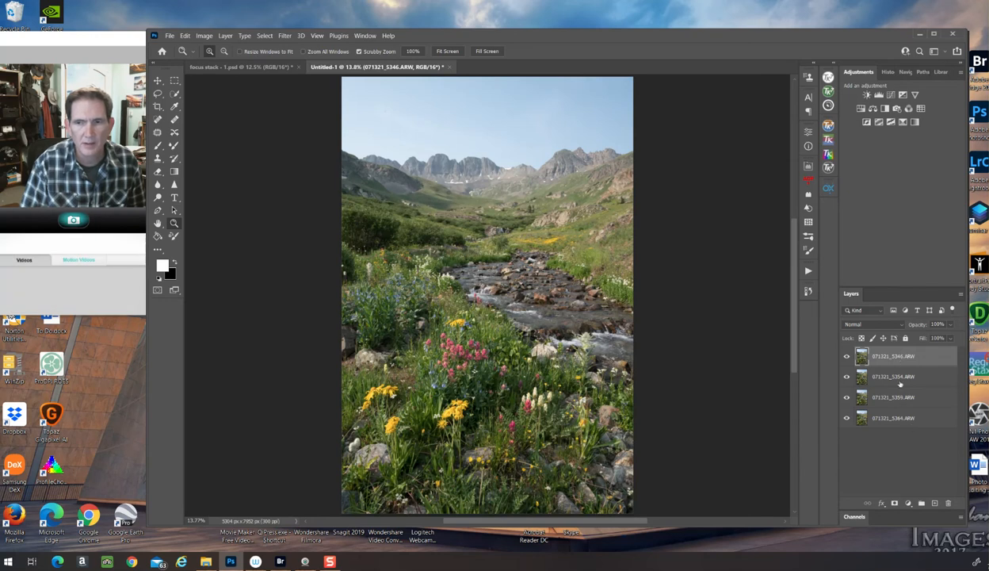
{"action": "left_click", "coordinate": [897, 419], "text": "shift"}
{"action": "left_click", "coordinate": [896, 419], "text": "shift"}
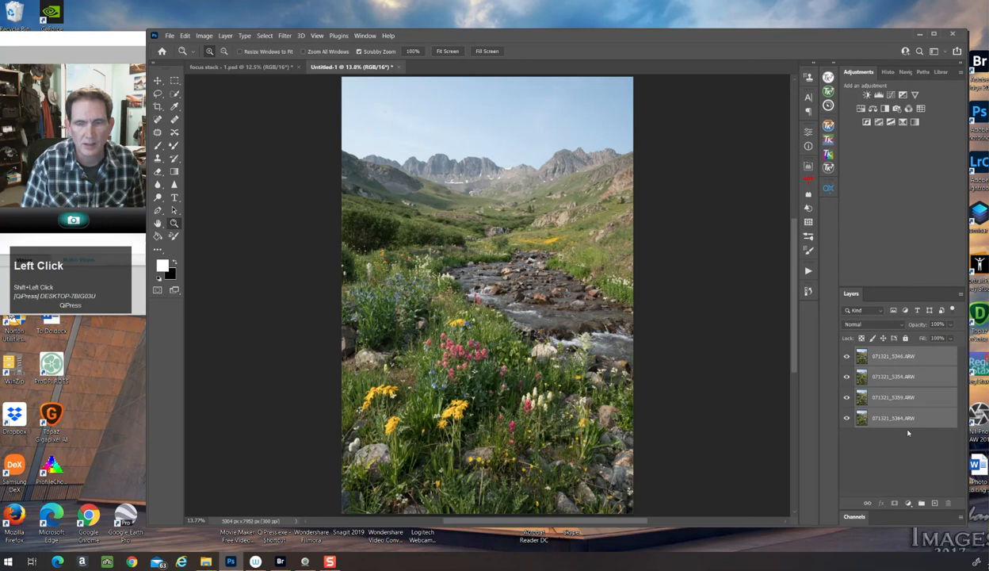
{"action": "left_click", "coordinate": [184, 37]}
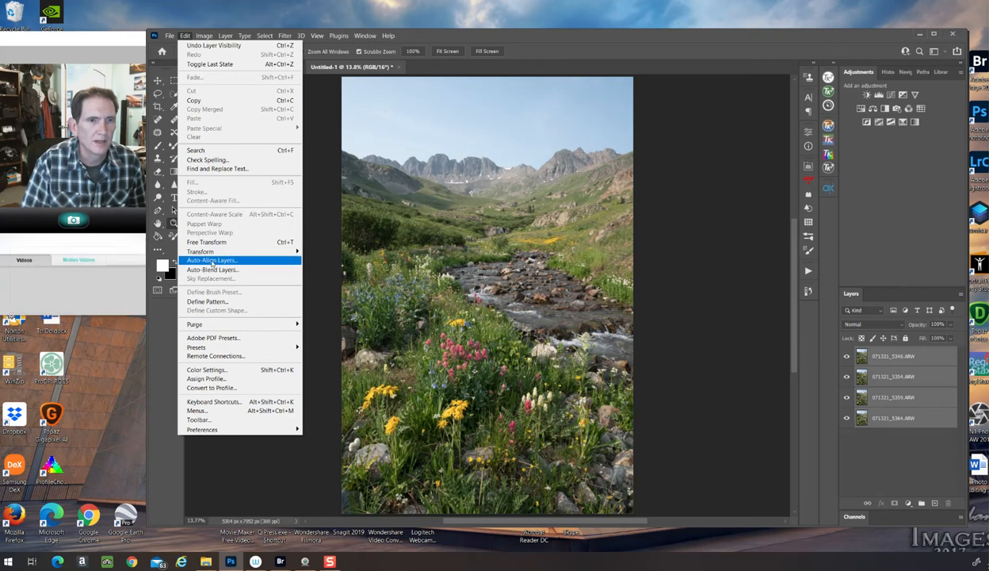
{"action": "left_click", "coordinate": [212, 261]}
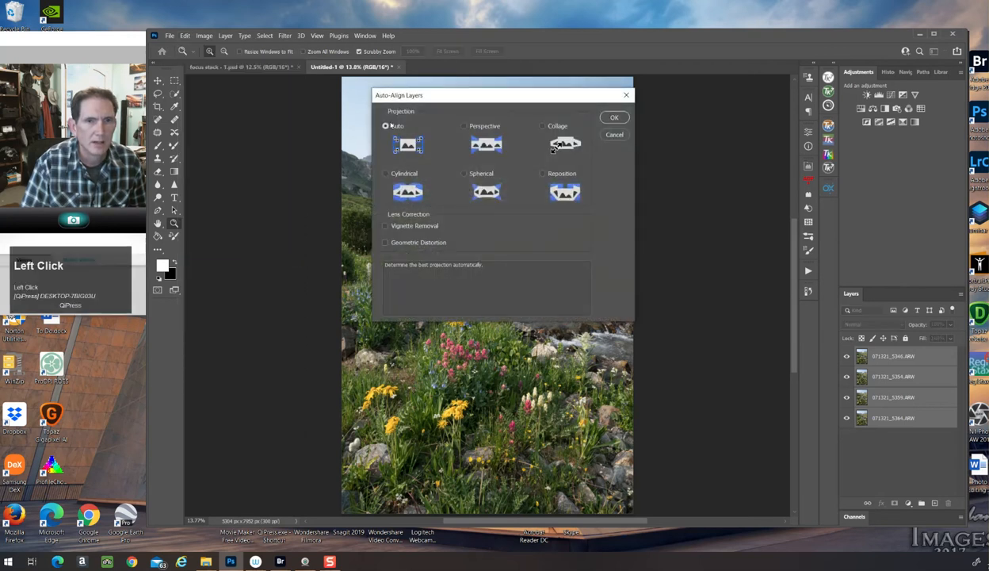
{"action": "left_click", "coordinate": [614, 117]}
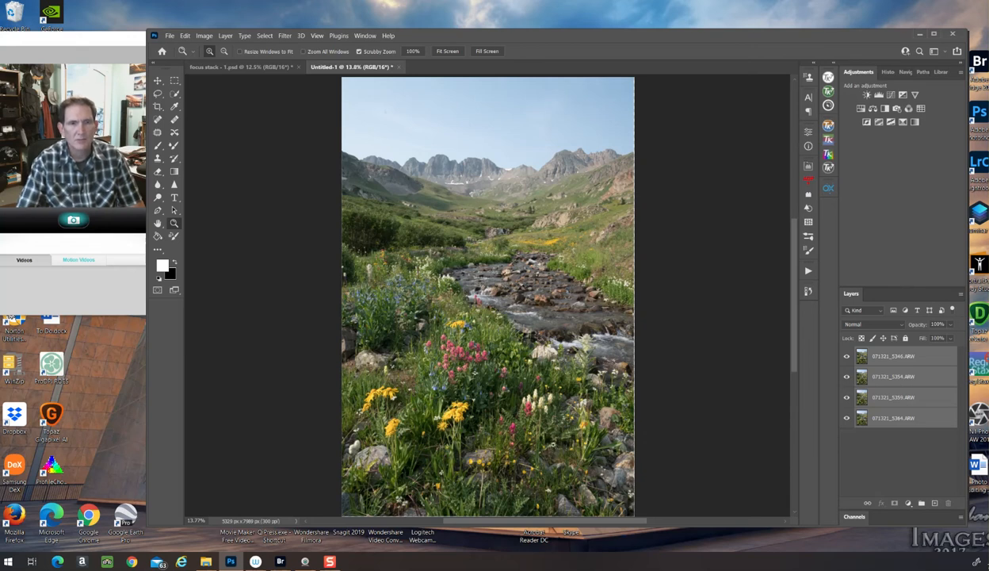
Auto-blend the aligned layers using Stack Images with Seamless Tones and Colors and Content Aware Fill Transparent Areas enabled.
{"action": "left_click", "coordinate": [175, 224]}
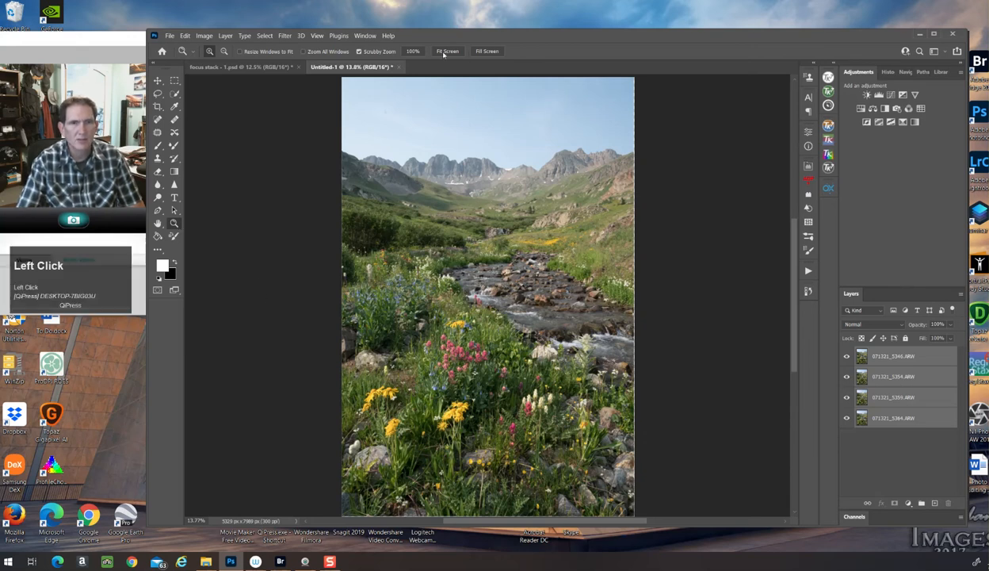
{"action": "left_click", "coordinate": [445, 52]}
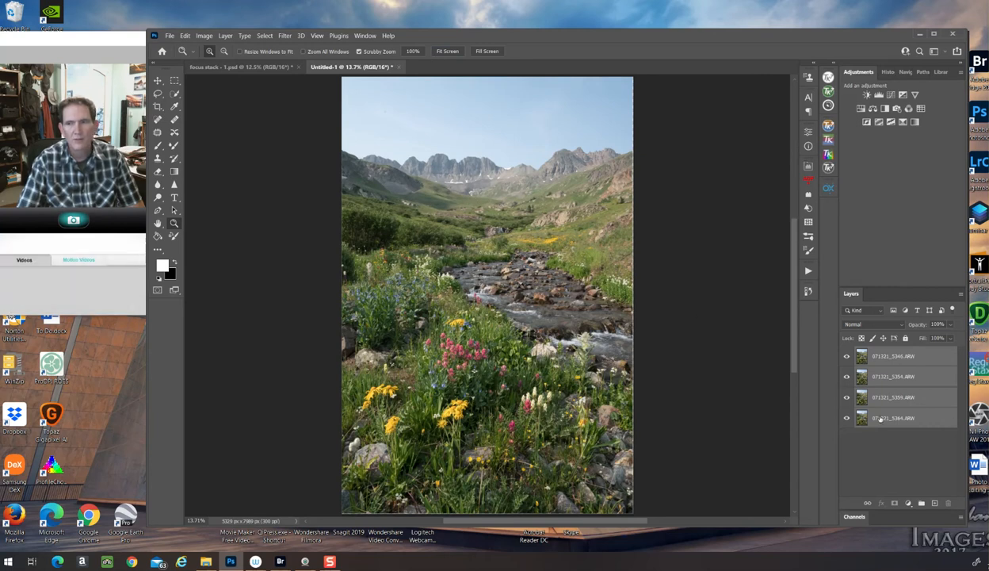
{"action": "left_click", "coordinate": [185, 35]}
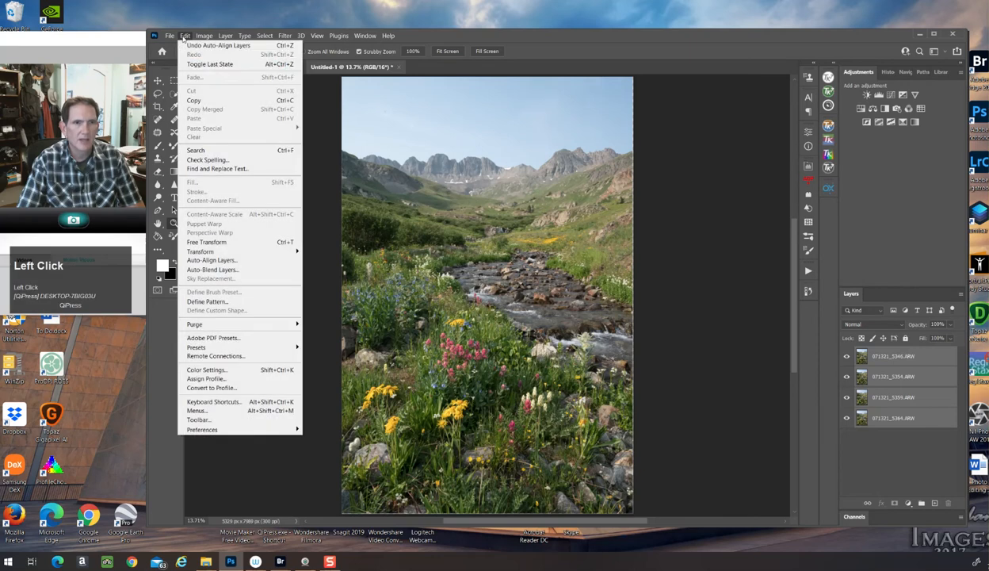
{"action": "left_click", "coordinate": [204, 270]}
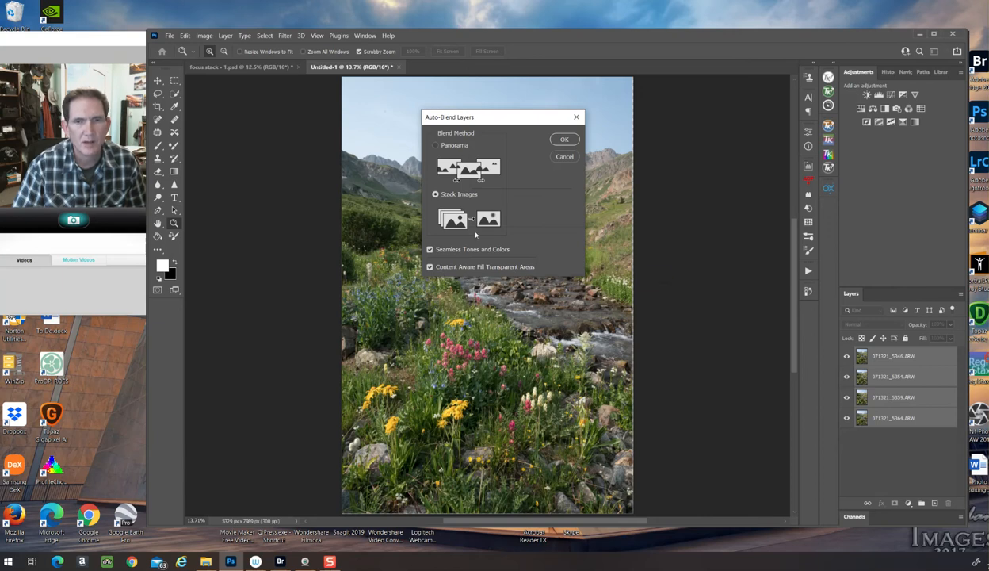
{"action": "left_click", "coordinate": [564, 139]}
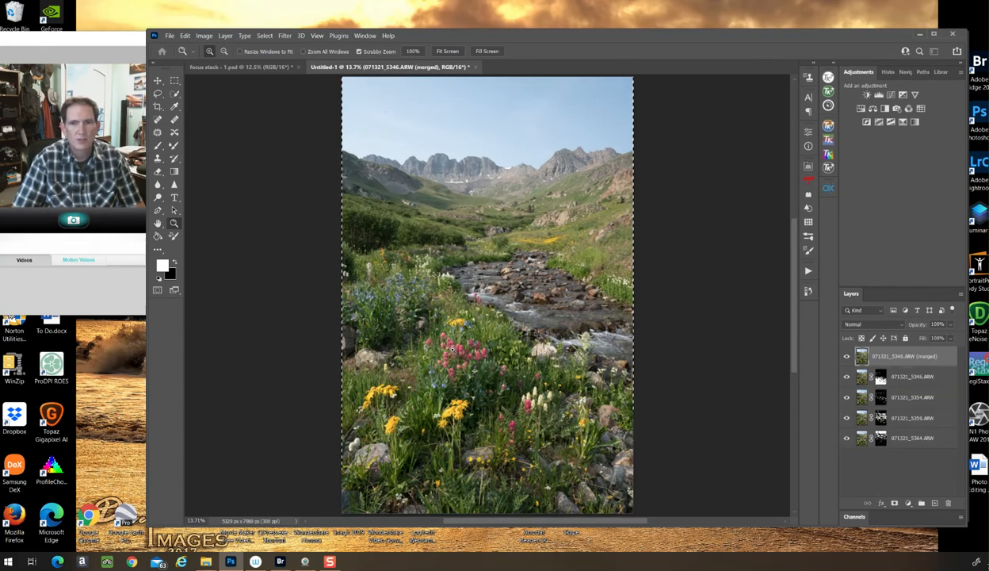
Clear the pixel selection around the blended image, keeping the merged layer active.
{"action": "left_click", "coordinate": [264, 36]}
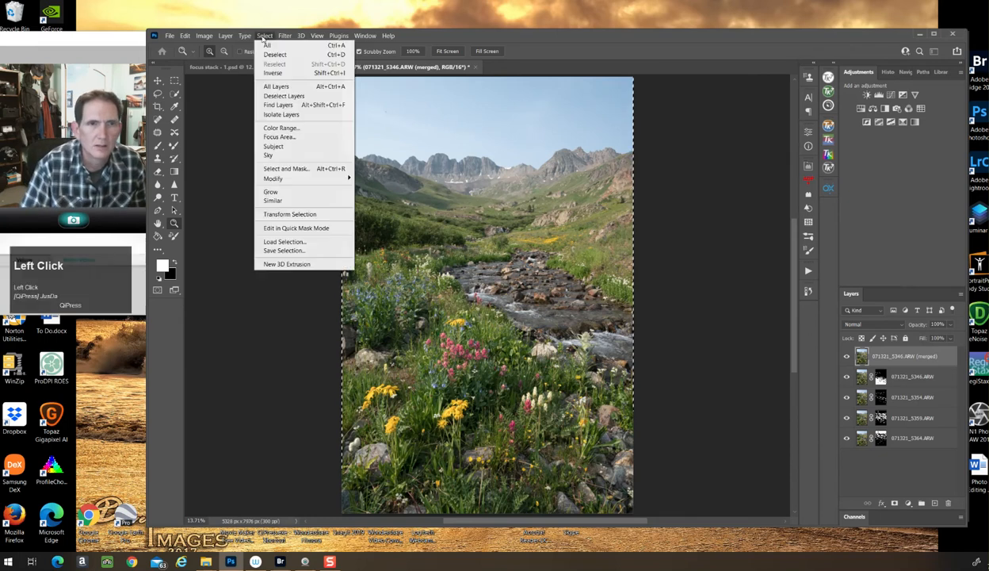
{"action": "left_click", "coordinate": [283, 96]}
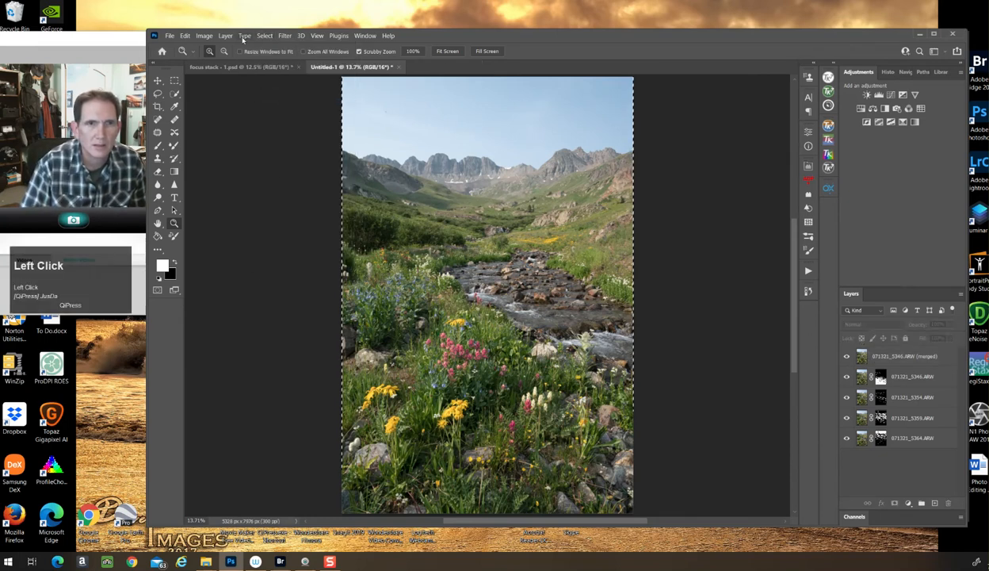
{"action": "left_click", "coordinate": [266, 35]}
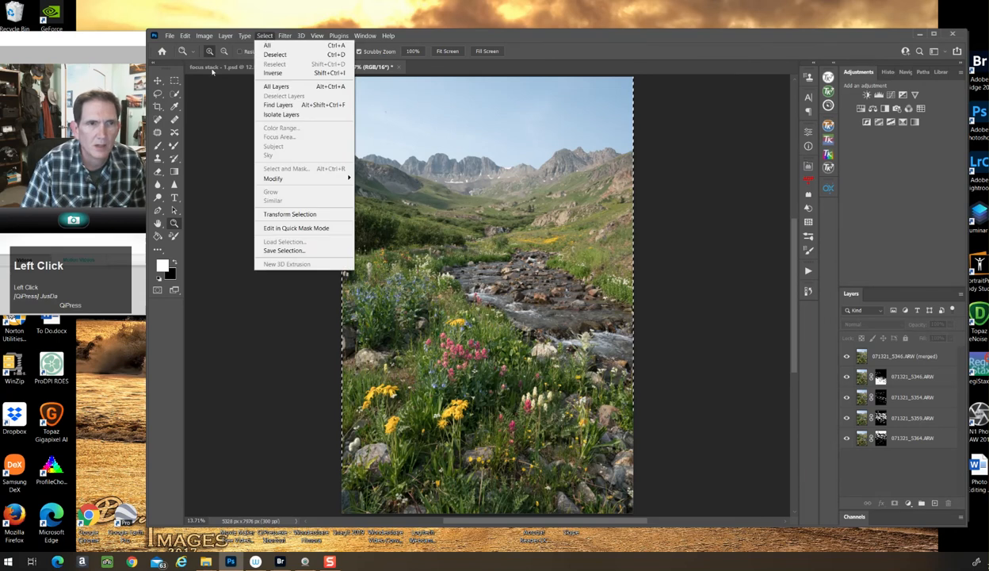
{"action": "left_click", "coordinate": [174, 96]}
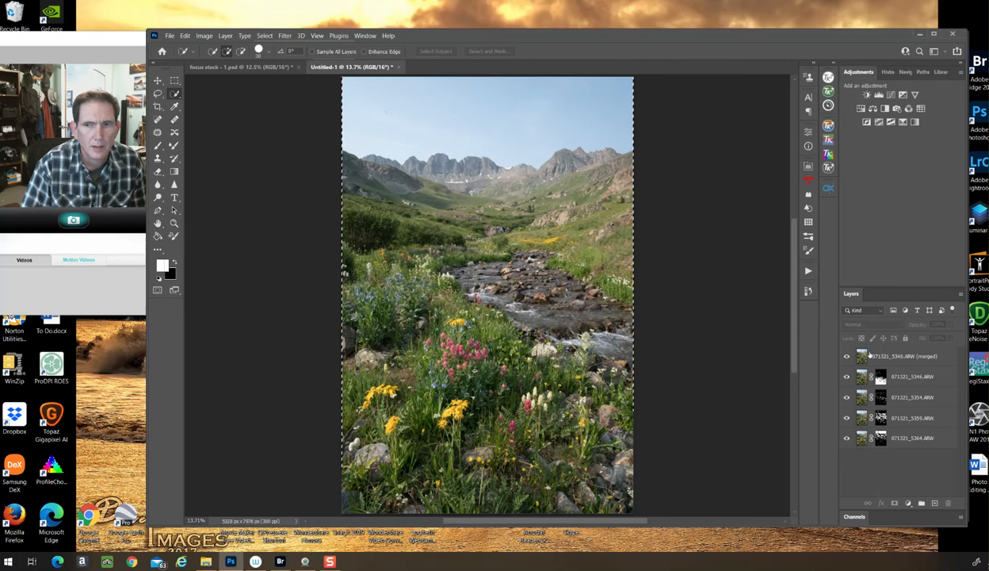
{"action": "left_click", "coordinate": [902, 357]}
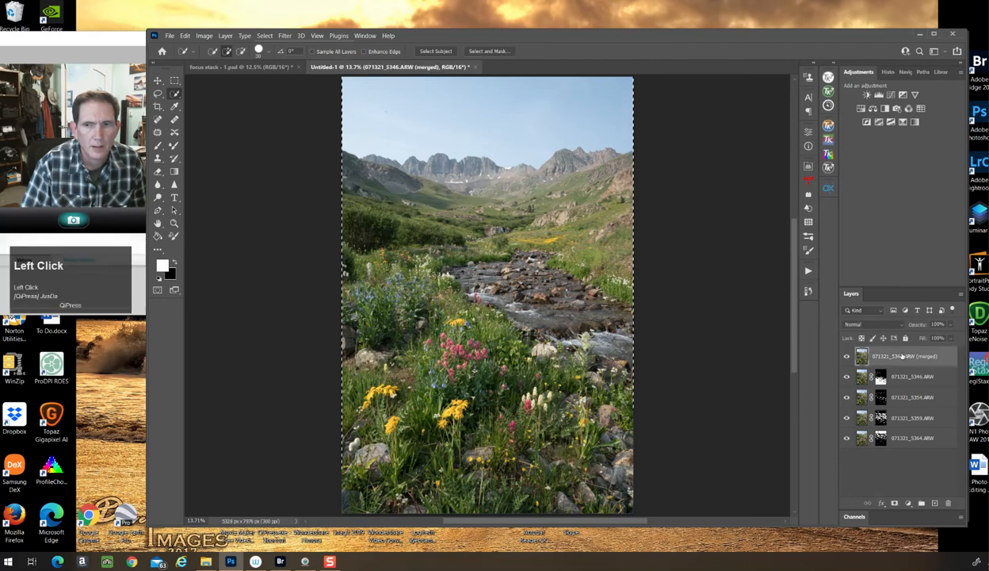
{"action": "left_click", "coordinate": [266, 36]}
{"action": "left_click", "coordinate": [275, 54]}
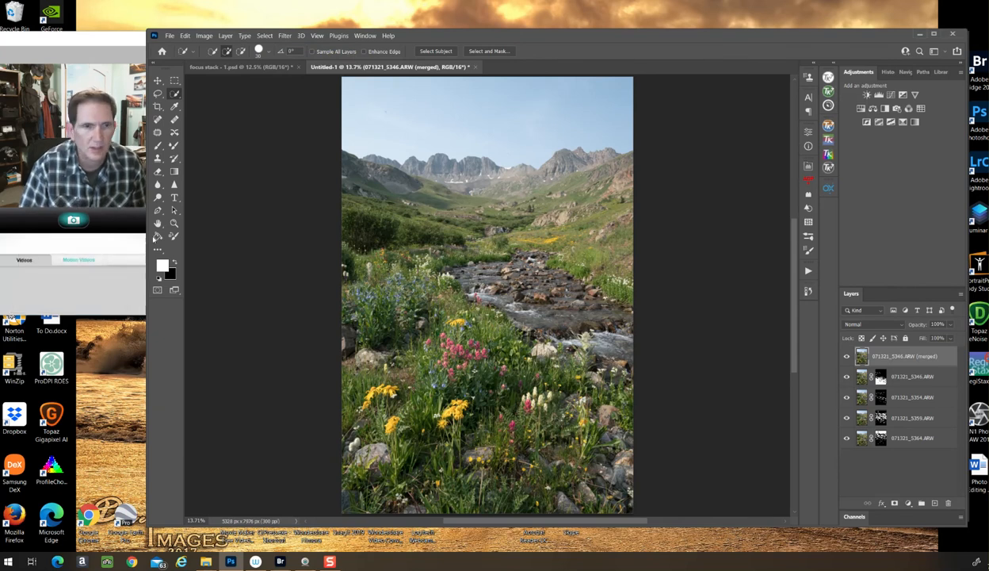
Examine the merged layer's sharpness at 66.7% zoom, from the foreground flowers across the stream up to the mountain peaks.
{"action": "left_click", "coordinate": [175, 224]}
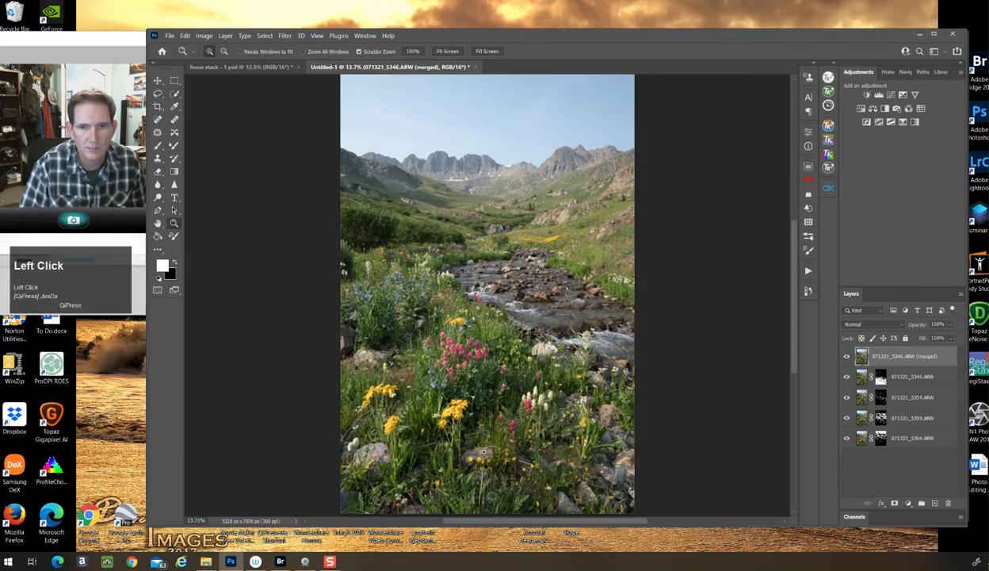
{"action": "left_click", "coordinate": [458, 431]}
{"action": "left_click_drag", "start_coordinate": [484, 452], "coordinate": [632, 460]}
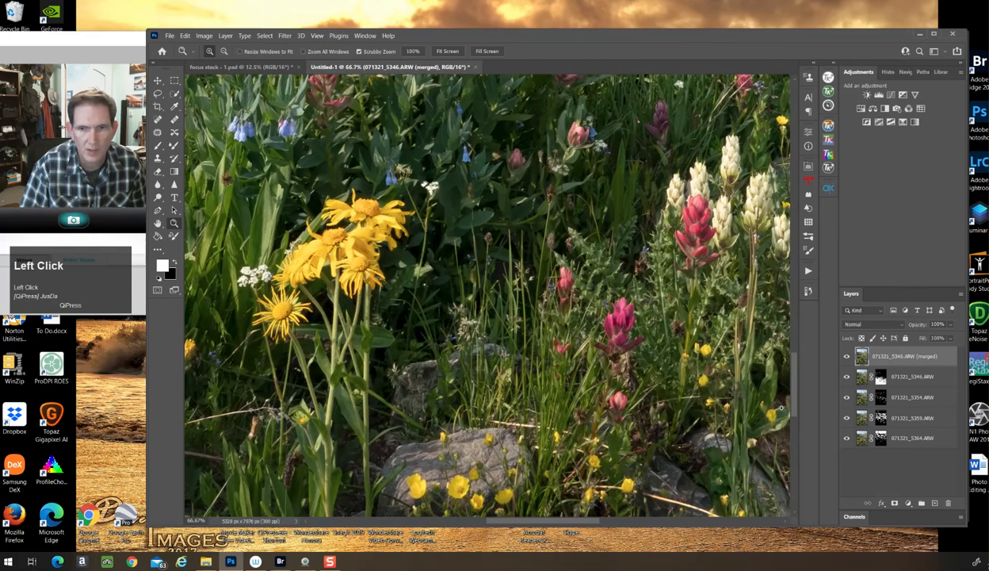
{"action": "left_click_drag", "start_coordinate": [795, 391], "coordinate": [791, 356]}
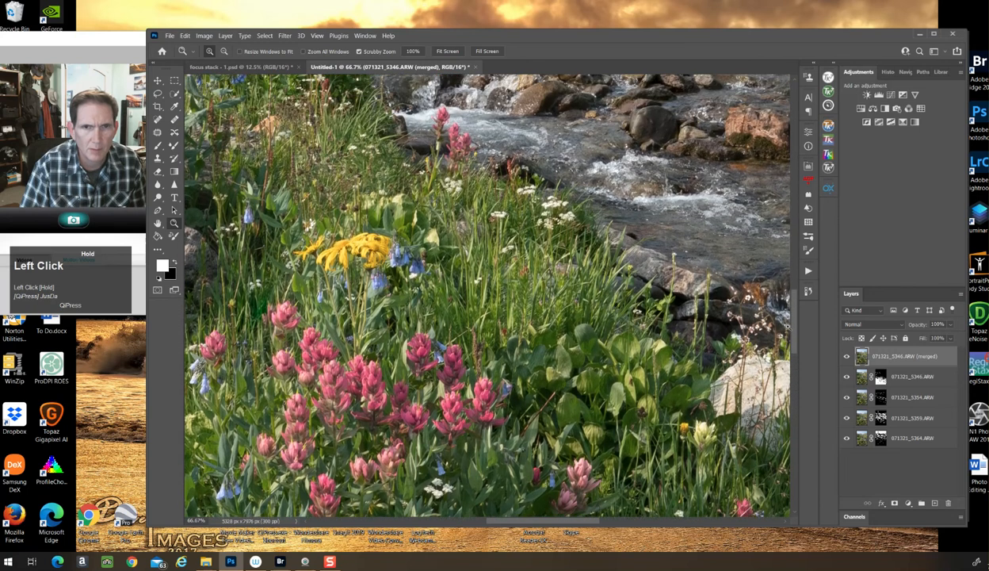
{"action": "left_click_drag", "start_coordinate": [791, 355], "coordinate": [791, 351]}
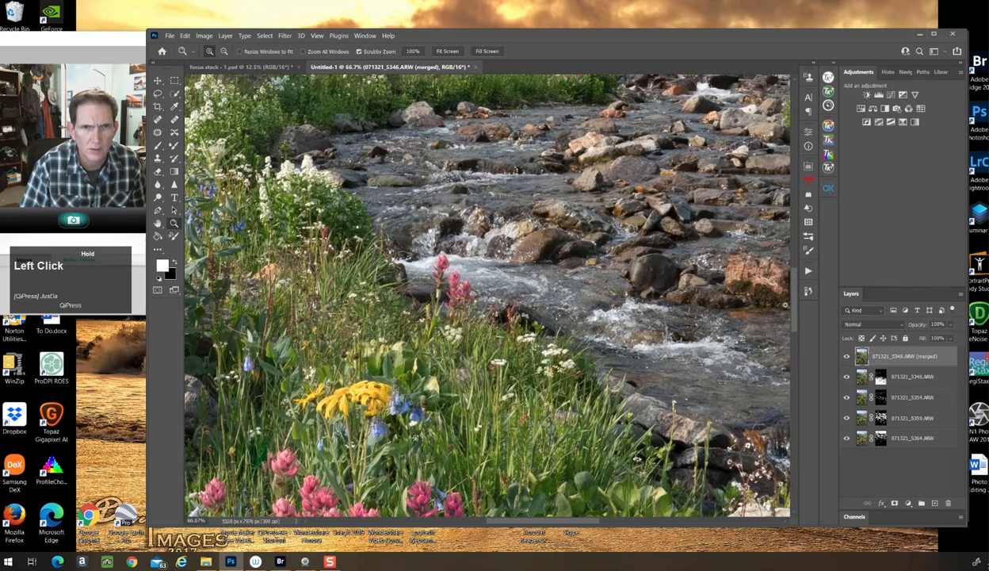
{"action": "left_click_drag", "start_coordinate": [785, 304], "coordinate": [785, 279]}
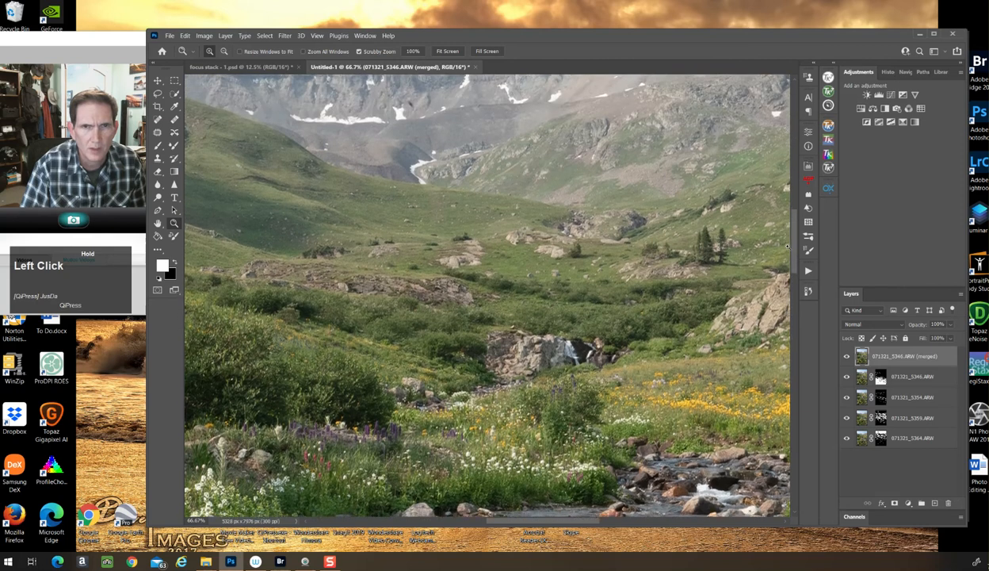
{"action": "left_click_drag", "start_coordinate": [788, 246], "coordinate": [789, 227]}
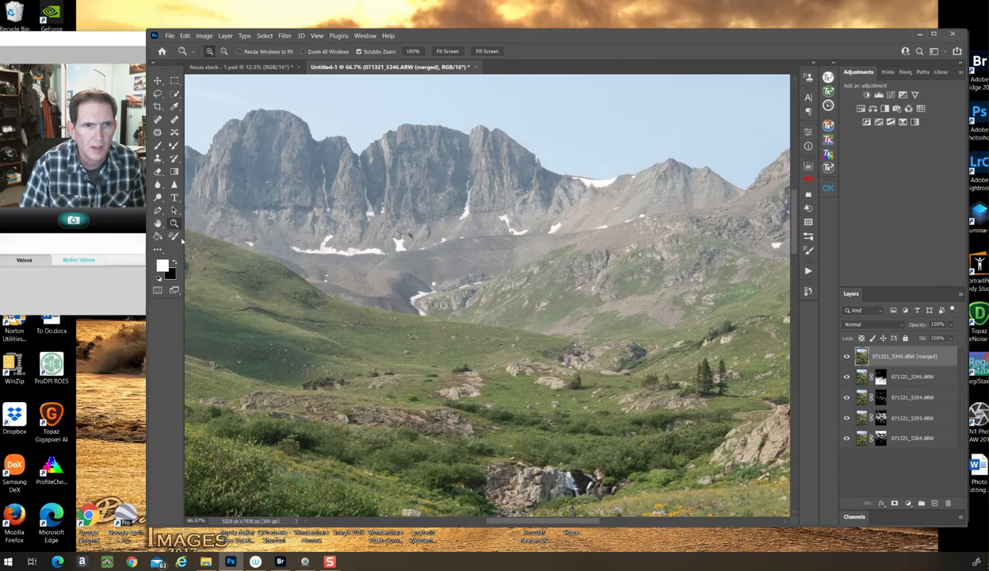
{"action": "left_click", "coordinate": [445, 52]}
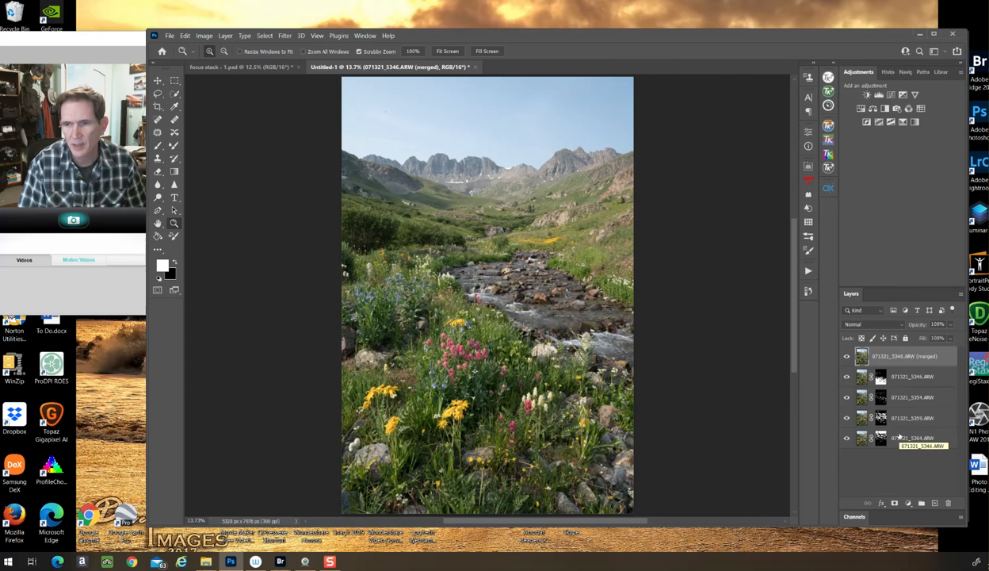
Review the four masked source layers one by one and flatten all layers into a single background layer.
{"action": "left_click", "coordinate": [881, 378]}
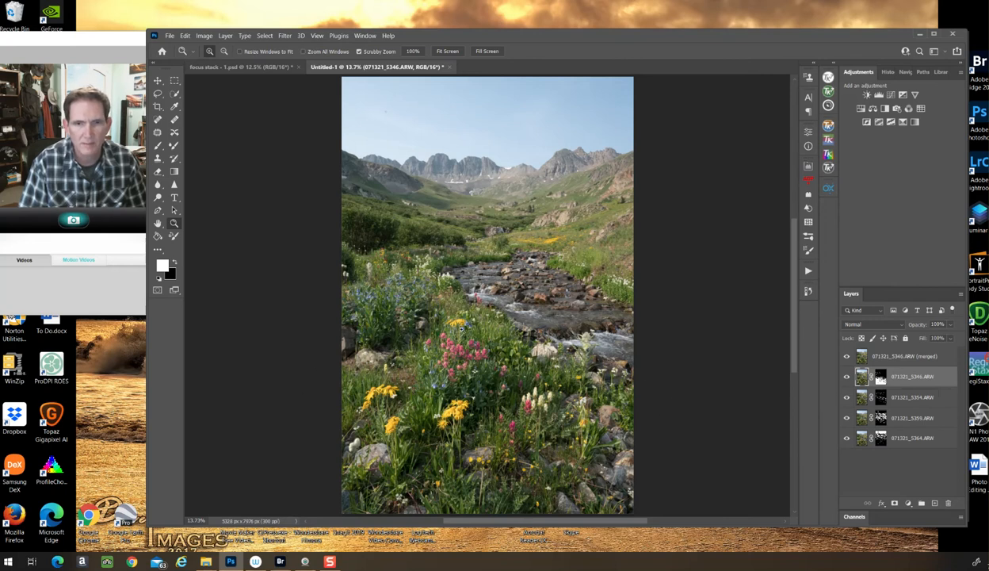
{"action": "left_click", "coordinate": [911, 404]}
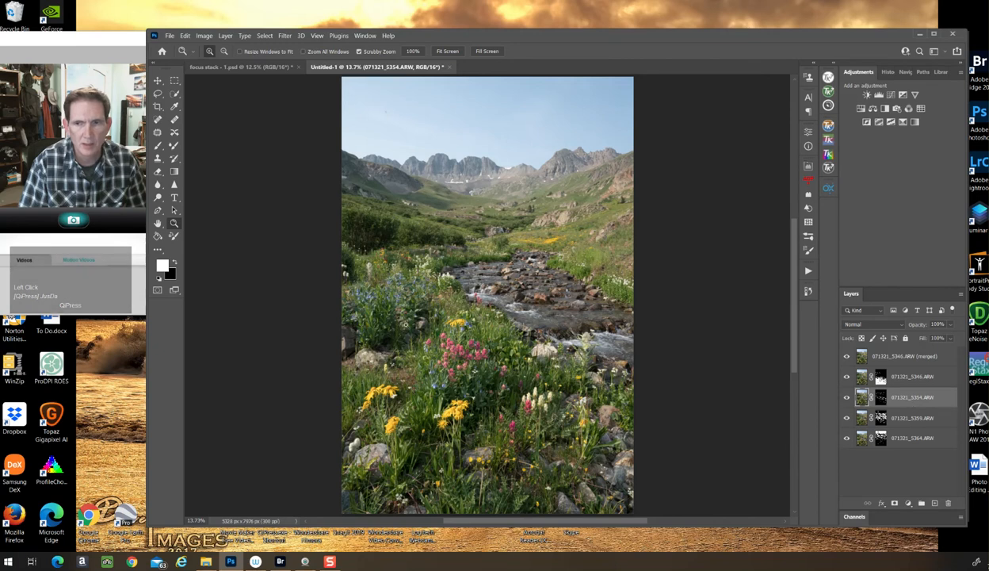
{"action": "left_click", "coordinate": [895, 415]}
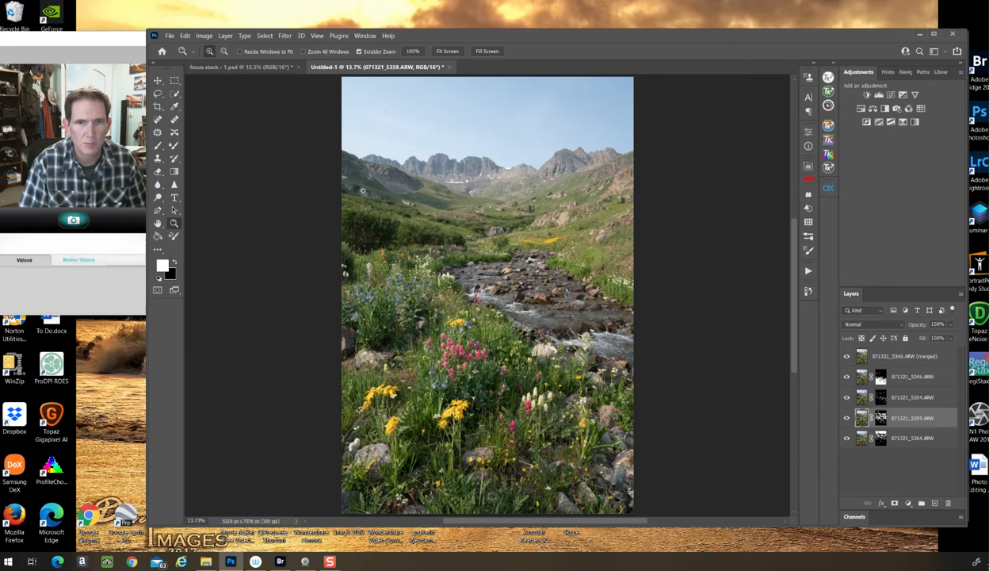
{"action": "left_click", "coordinate": [864, 437]}
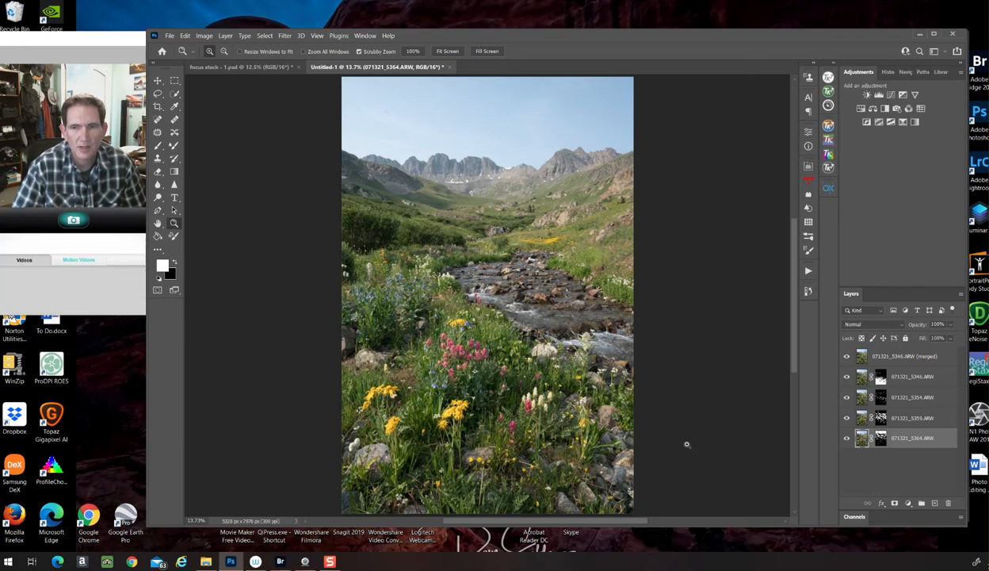
{"action": "left_click", "coordinate": [225, 36]}
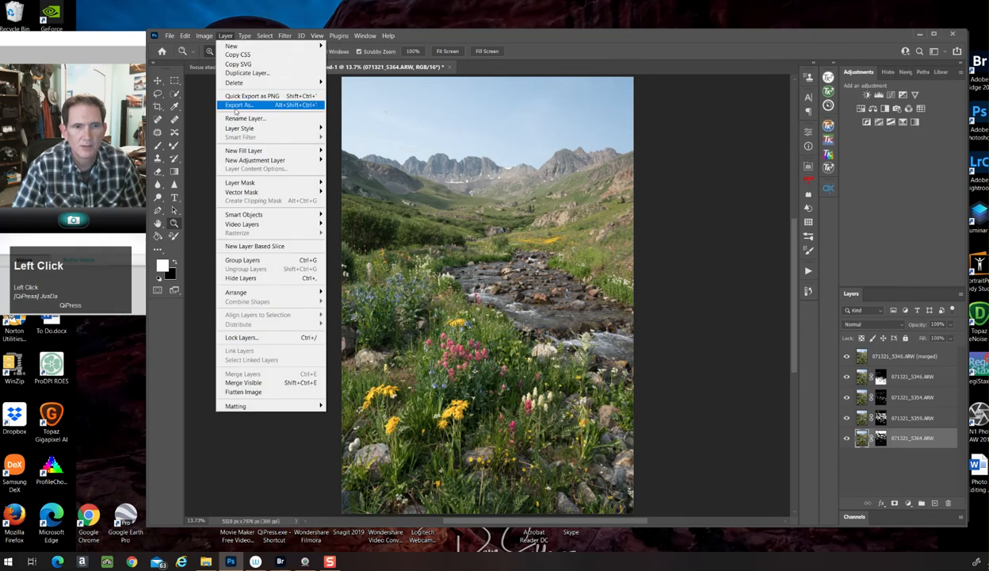
{"action": "left_click", "coordinate": [253, 384]}
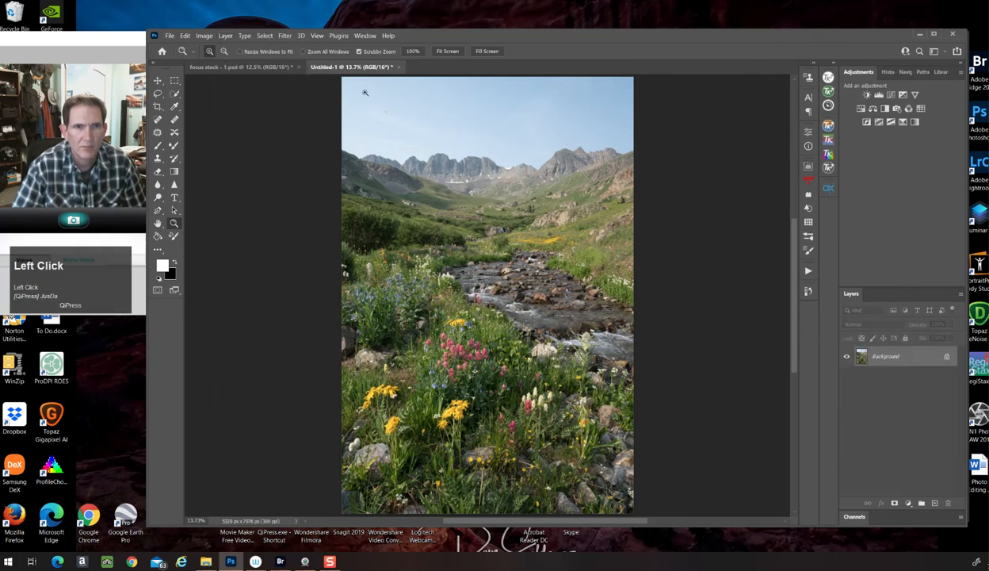
Open the focus stack - 1.psd image in the Camera Raw Filter, and apply Auto tone with Exposure set to -0.25.
{"action": "left_click", "coordinate": [245, 66]}
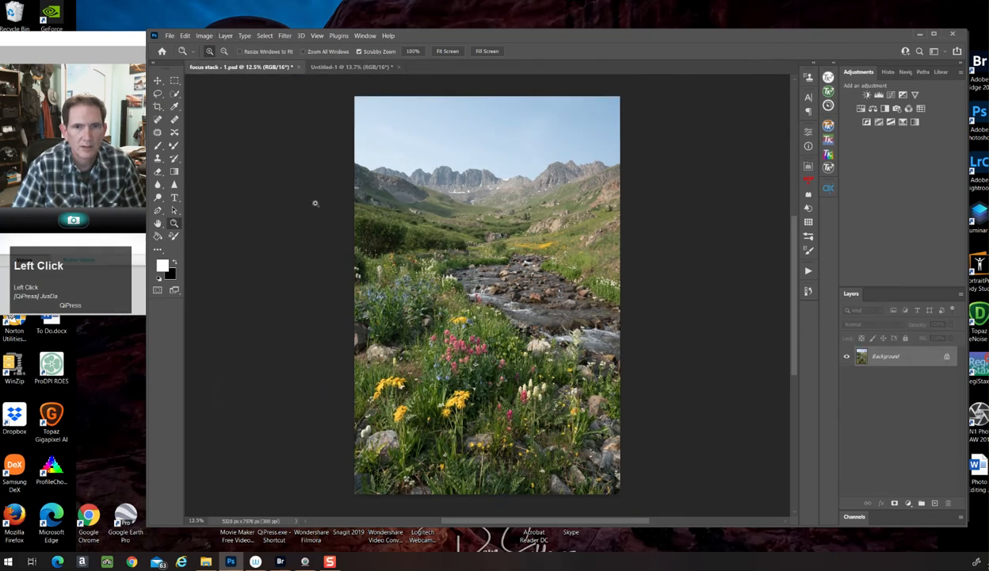
{"action": "left_click", "coordinate": [285, 36]}
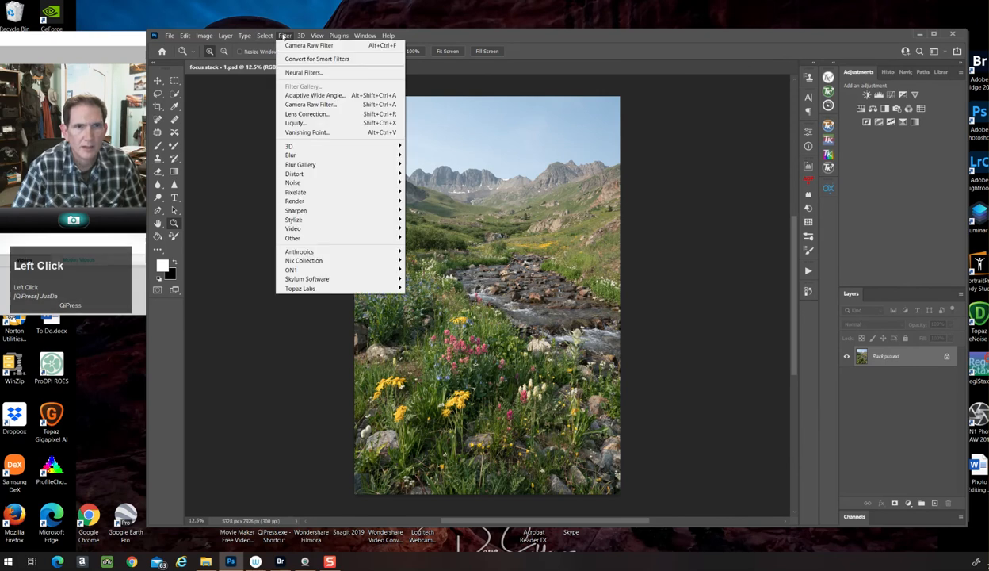
{"action": "left_click", "coordinate": [306, 104]}
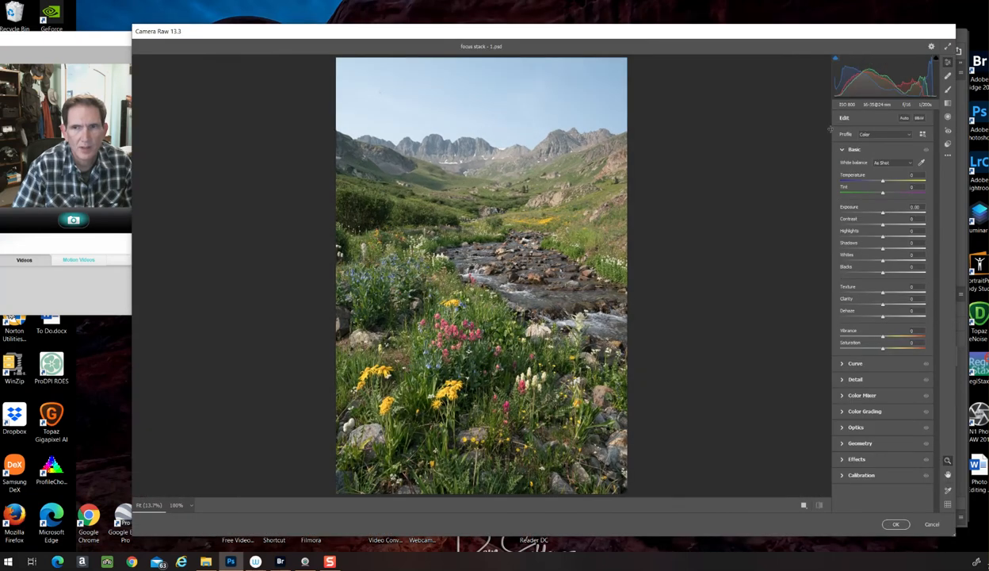
{"action": "left_click", "coordinate": [904, 118]}
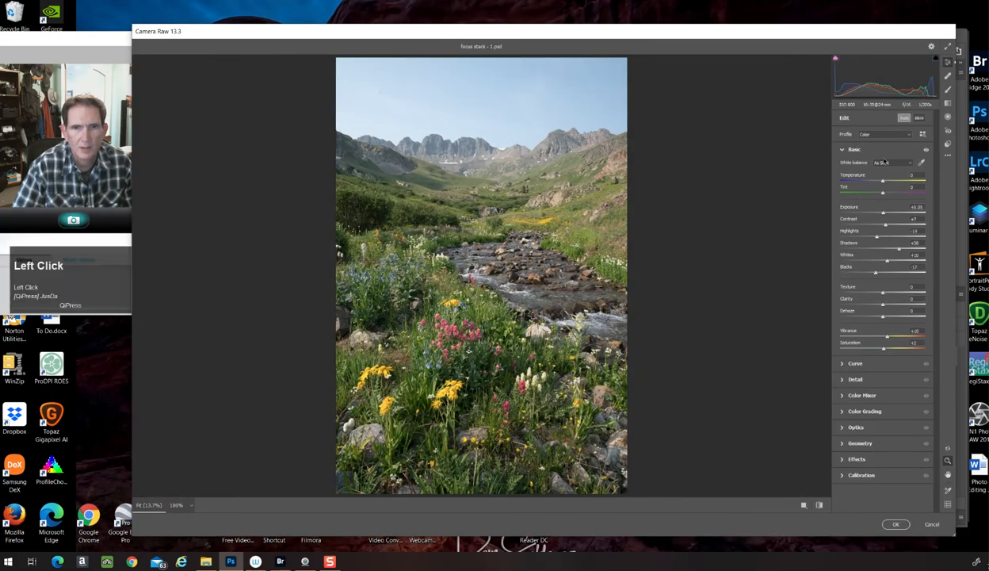
{"action": "left_click_drag", "start_coordinate": [884, 213], "coordinate": [881, 214]}
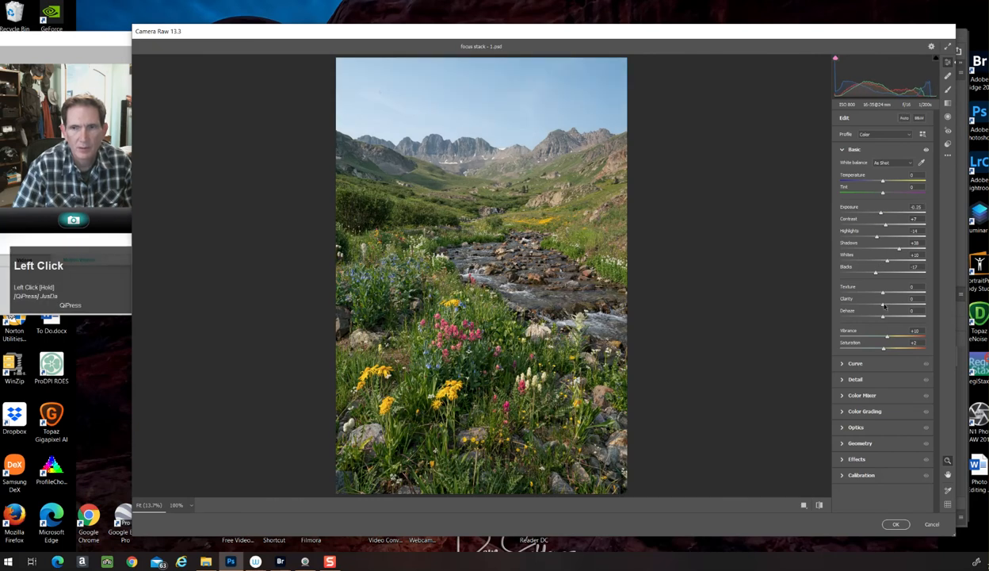
Set Clarity to +29, Dehaze to about +38 and Texture to +10, look through the Geometry and Optics settings, and apply the filter.
{"action": "left_click_drag", "start_coordinate": [882, 305], "coordinate": [895, 306]}
{"action": "left_click_drag", "start_coordinate": [884, 317], "coordinate": [901, 315]}
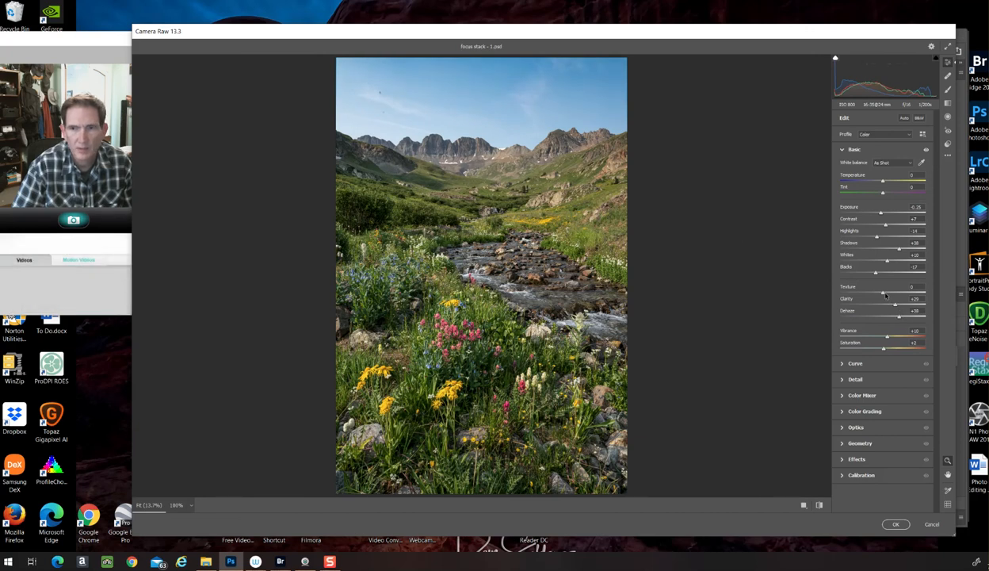
{"action": "left_click_drag", "start_coordinate": [884, 294], "coordinate": [889, 294]}
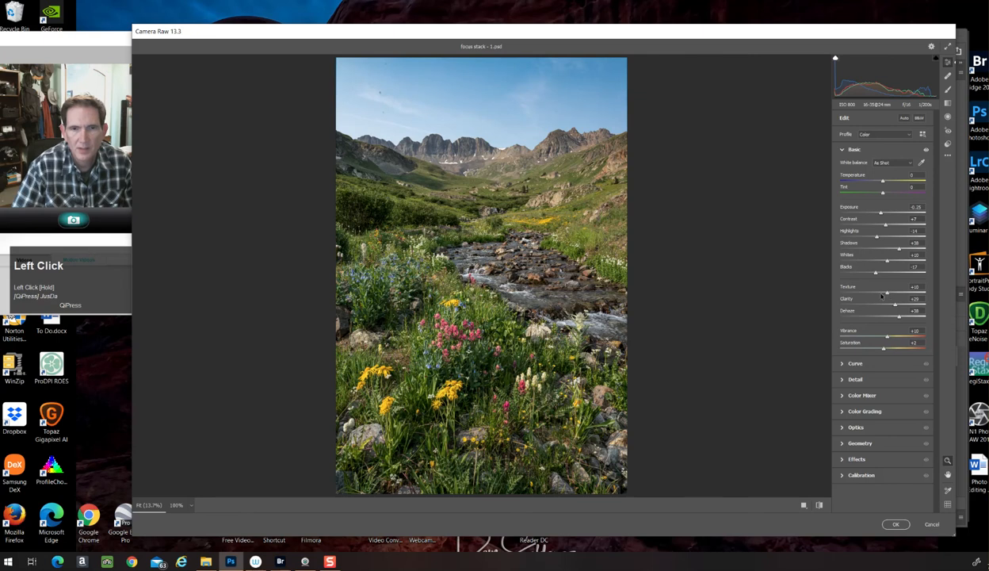
{"action": "left_click", "coordinate": [841, 149]}
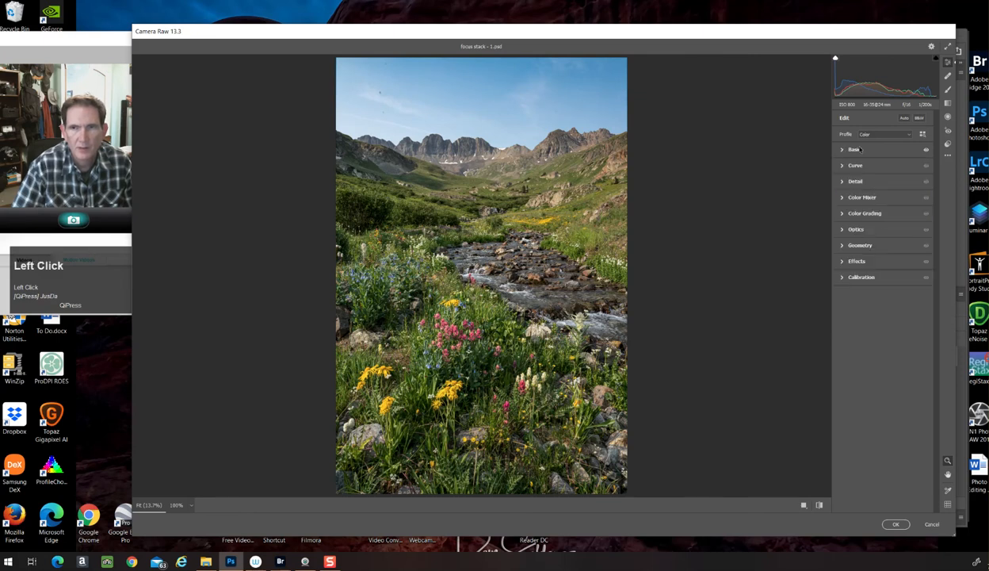
{"action": "left_click", "coordinate": [857, 245]}
{"action": "left_click", "coordinate": [857, 245]}
{"action": "left_click", "coordinate": [856, 229]}
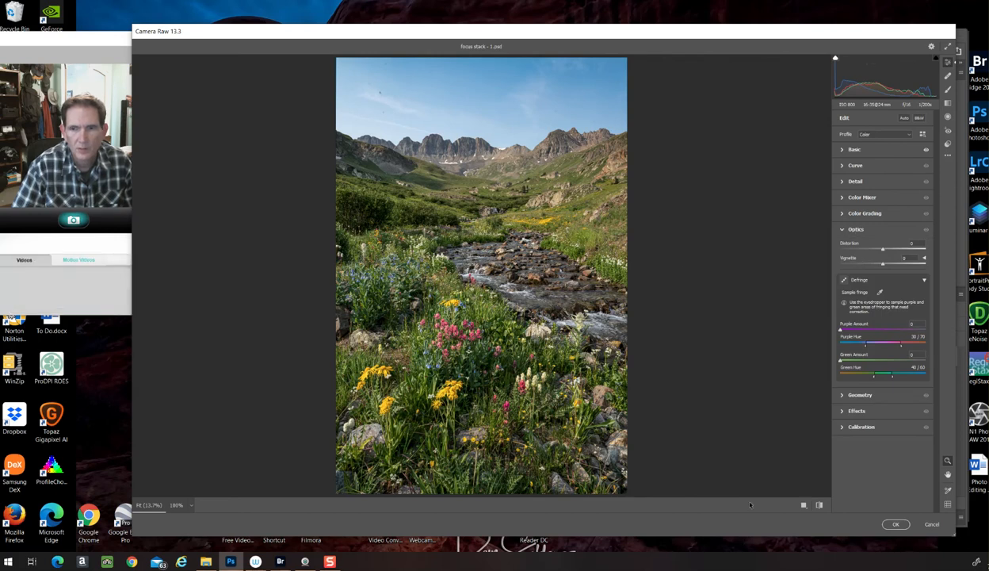
{"action": "left_click", "coordinate": [895, 524]}
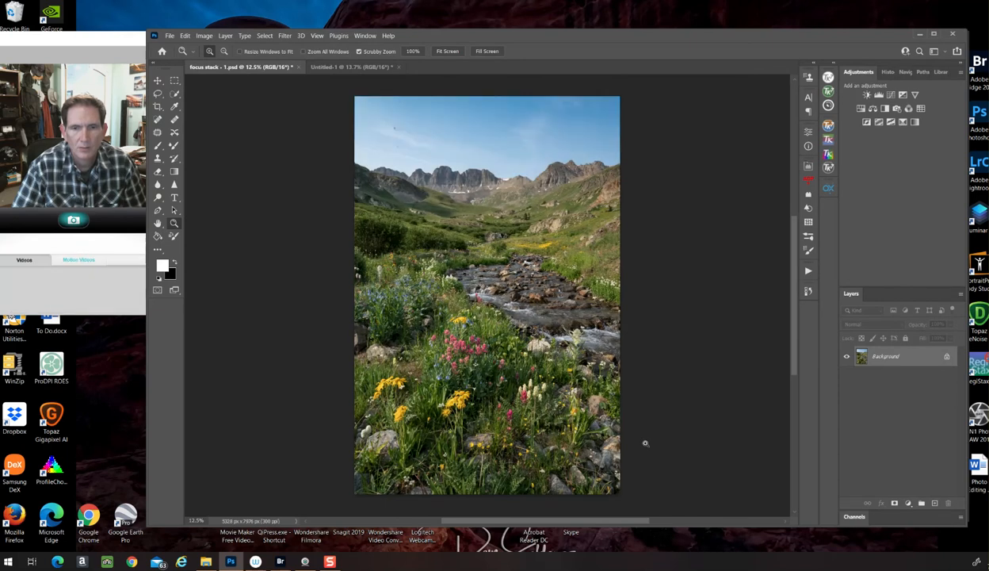
Crop the photo at a 5:7 ratio to about 5020 × 7028 px, trimming mostly sky, and fit it to the screen.
{"action": "left_click", "coordinate": [157, 106]}
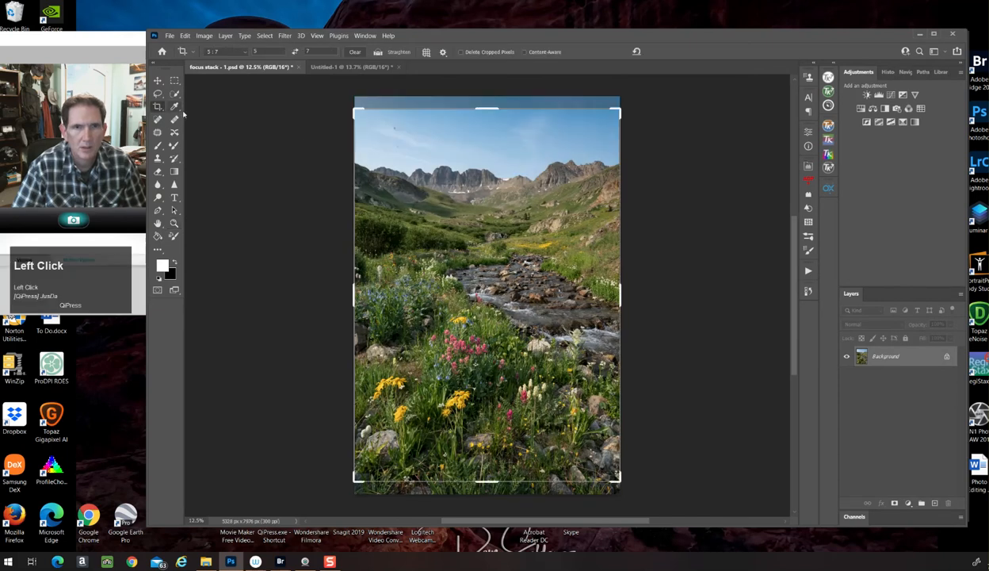
{"action": "left_click_drag", "start_coordinate": [494, 103], "coordinate": [493, 120]}
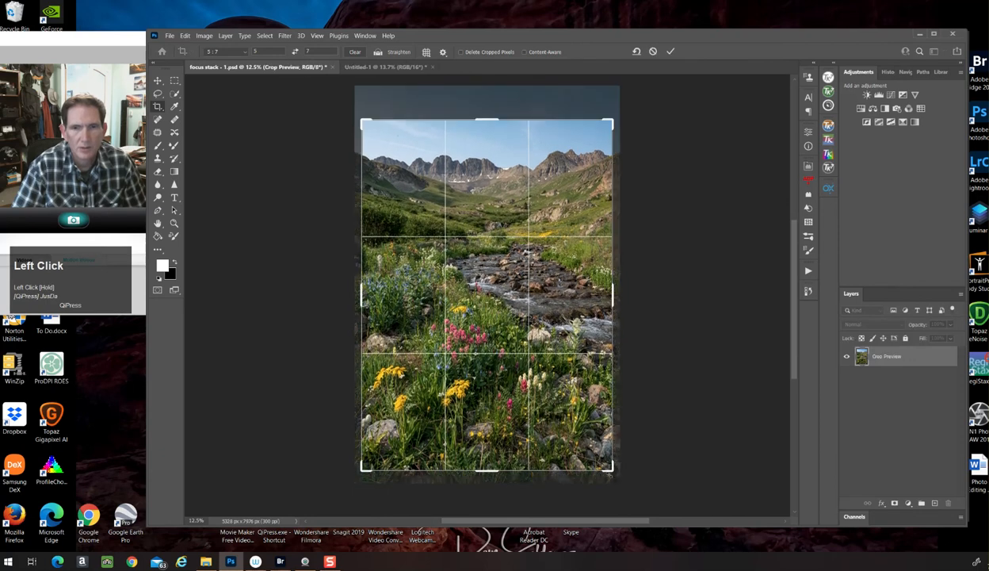
{"action": "left_click_drag", "start_coordinate": [610, 410], "coordinate": [612, 418]}
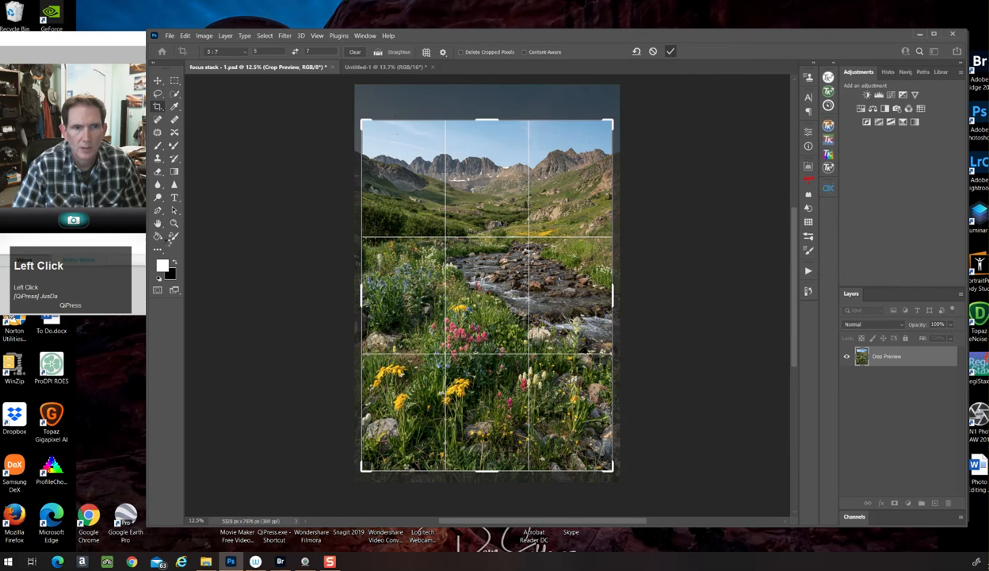
{"action": "key", "text": "Return"}
{"action": "left_click", "coordinate": [174, 224]}
{"action": "left_click", "coordinate": [448, 51]}
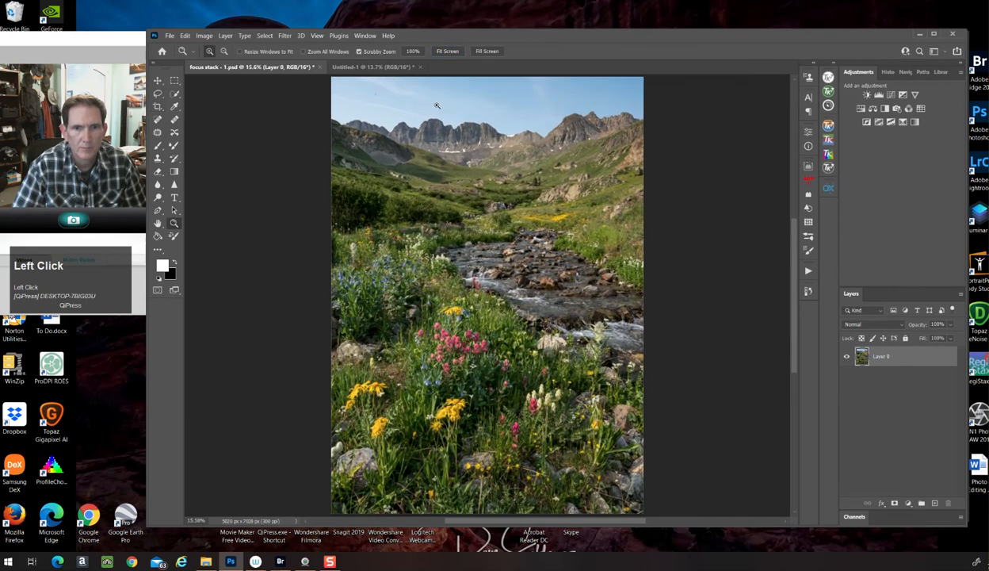